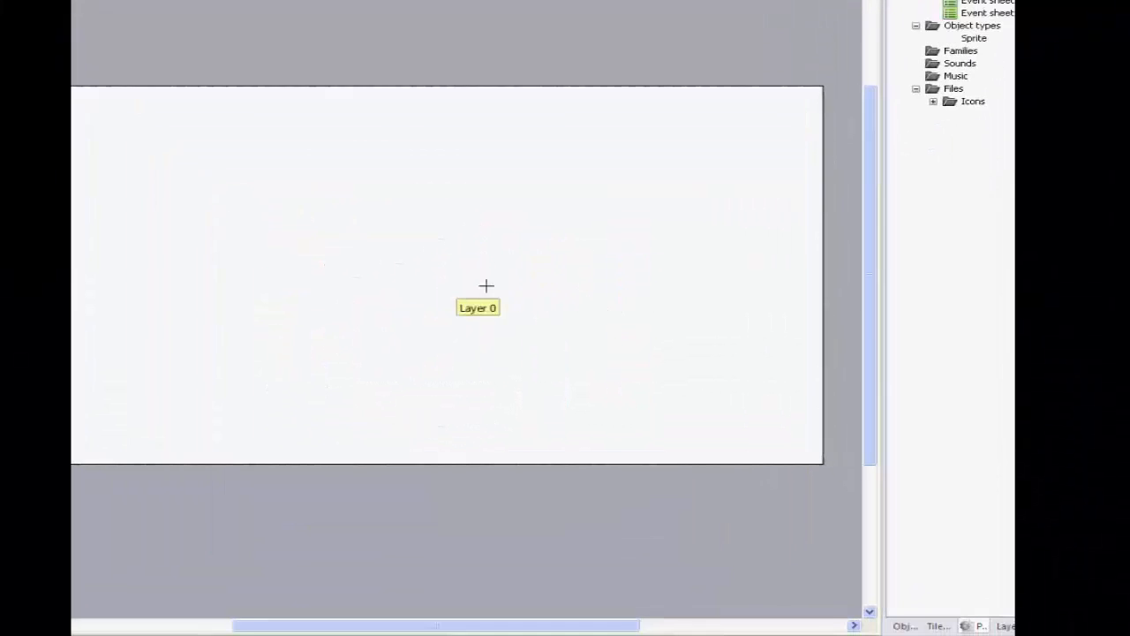
Place the sprite near the middle of Layout 2 and load the UnfoldedRedJaguarundi-small image into it
left_click(332, 277)
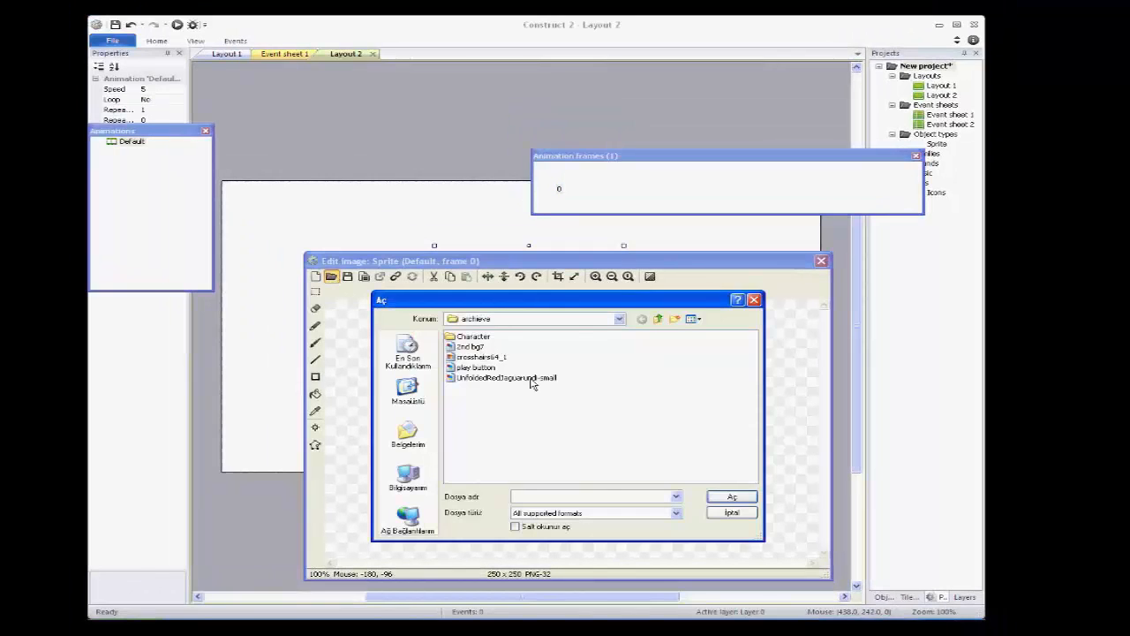
double_click(530, 378)
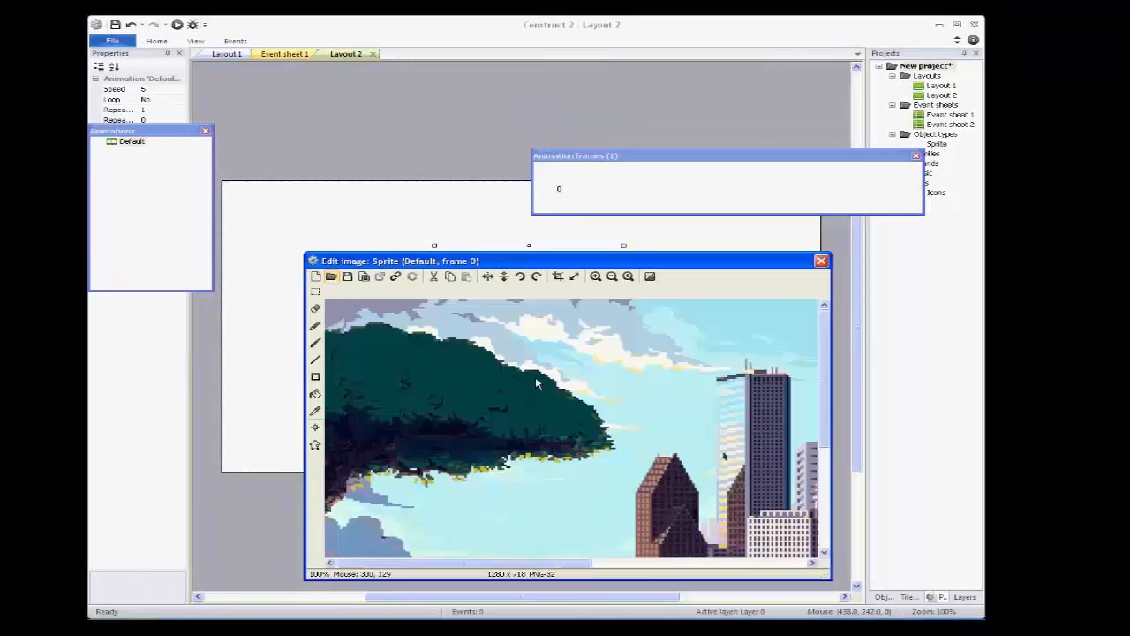
left_click(822, 262)
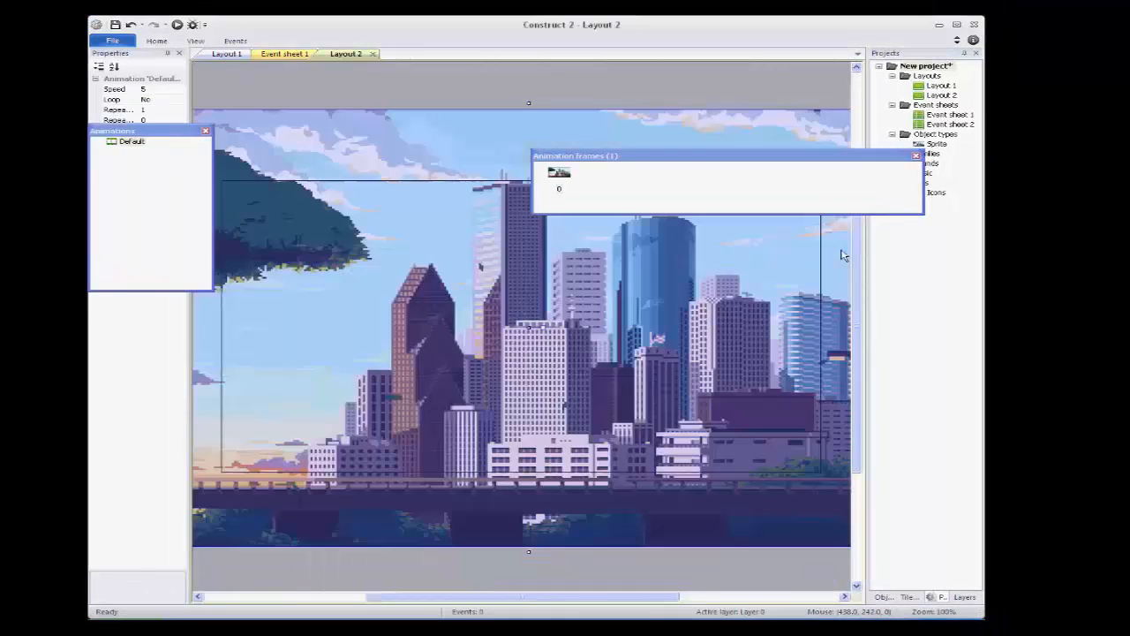
Shrink the city background sprite from its corners so it fits the 854 × 480 layout area
left_click(212, 41)
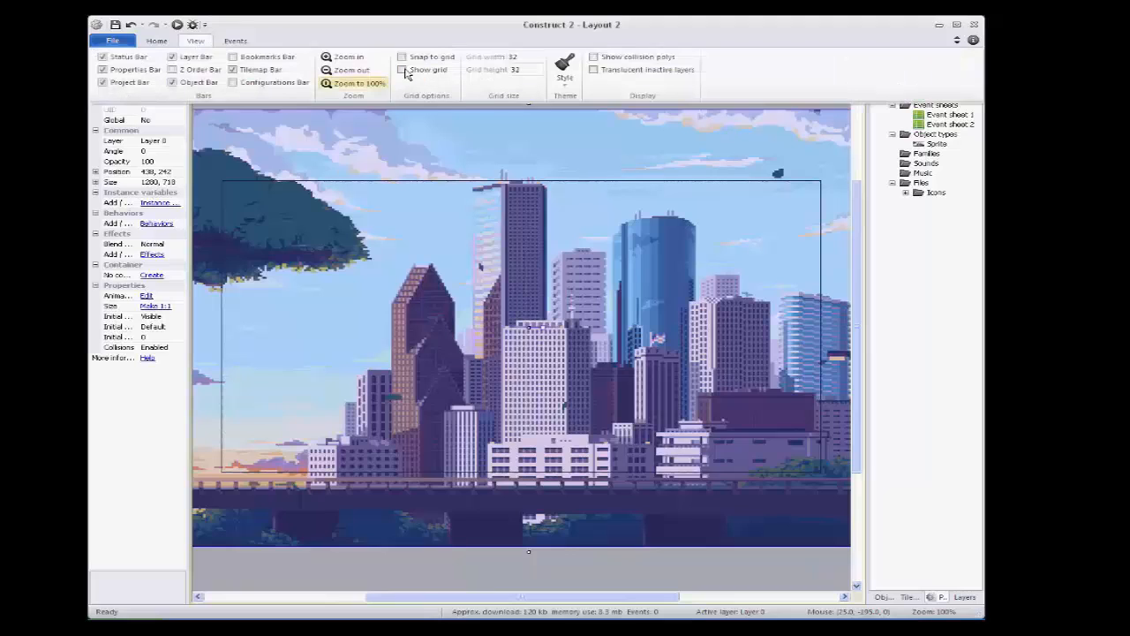
left_click(357, 70)
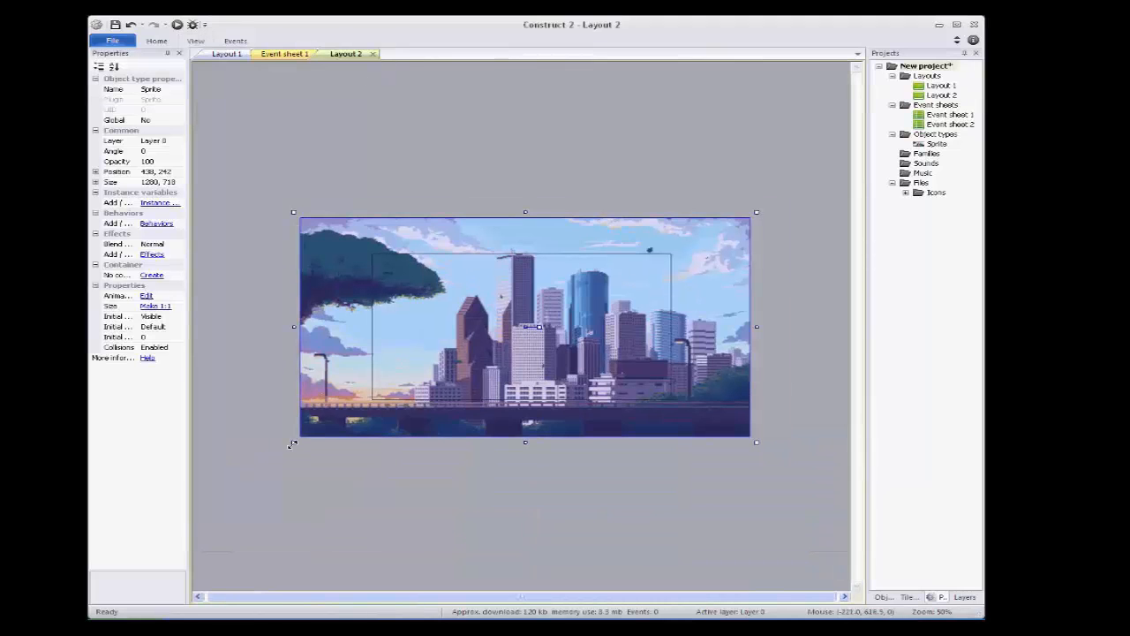
left_click_drag(292, 442, 422, 362)
left_click_drag(649, 267, 536, 314)
left_click(725, 420)
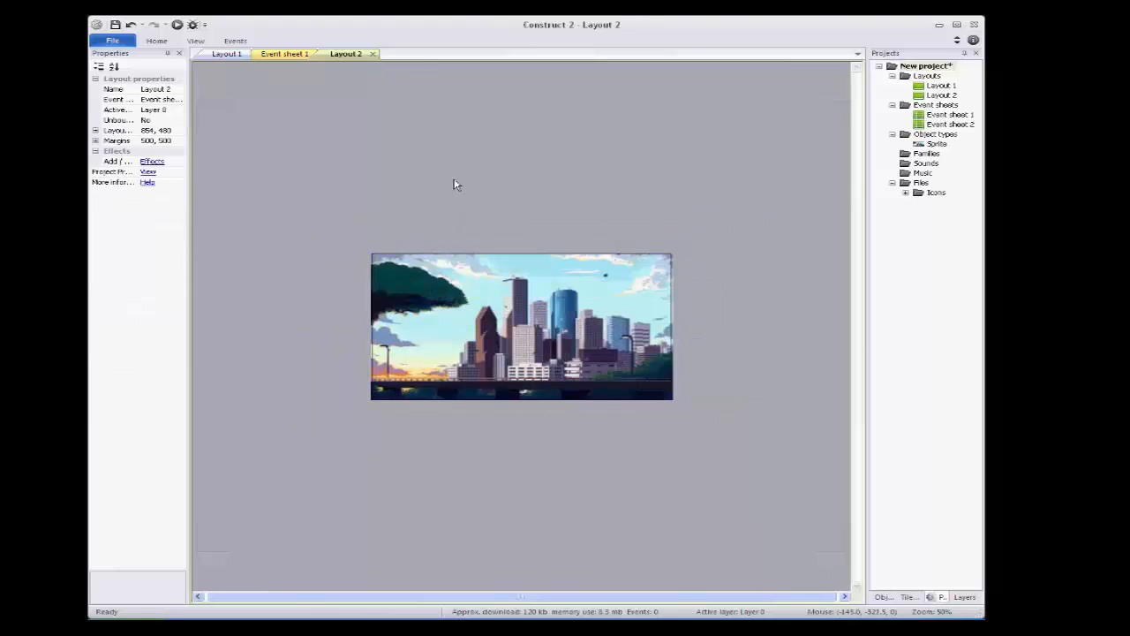
Insert a Mouse input object into the project
left_click(195, 41)
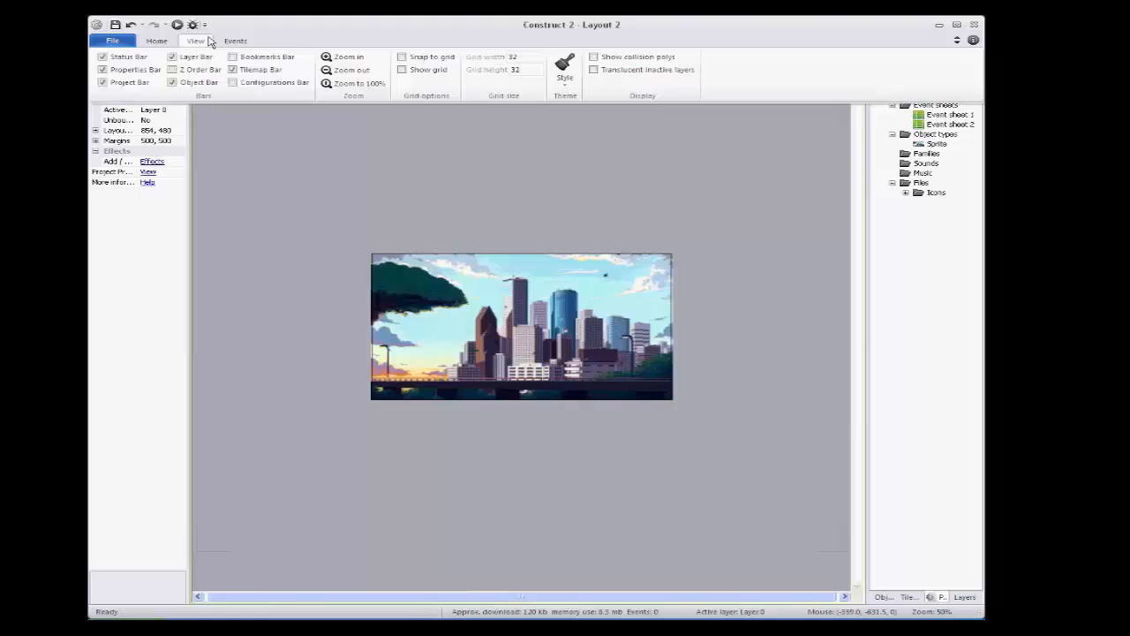
left_click(356, 58)
scroll(507, 279, "up", 1, "ctrl")
right_click(536, 500)
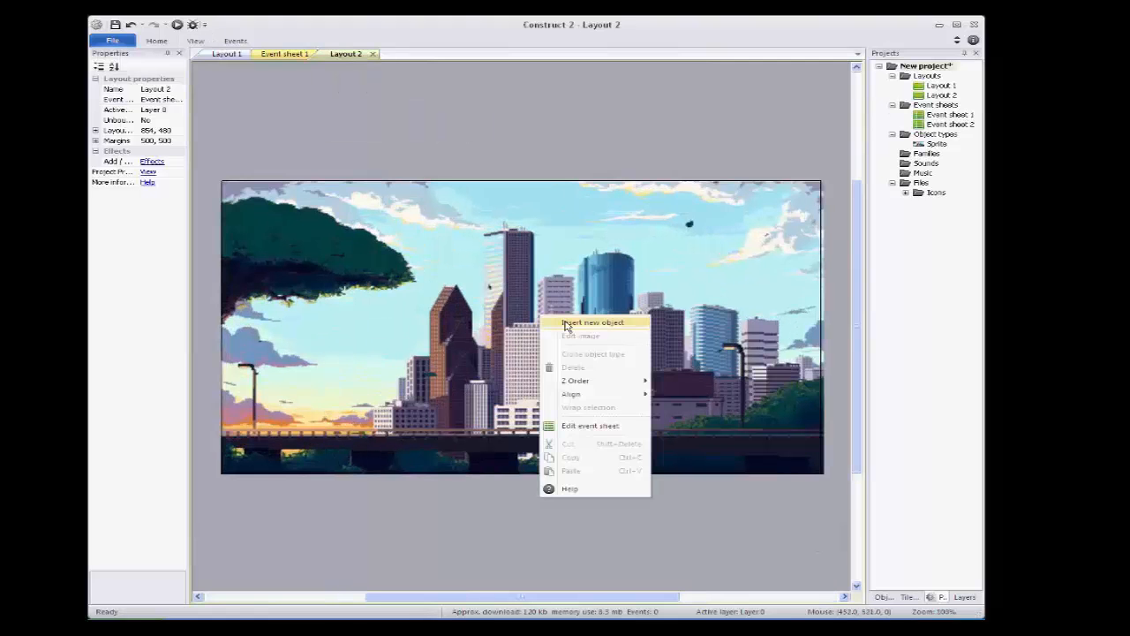
left_click(570, 325)
scroll(777, 339, "down", 5)
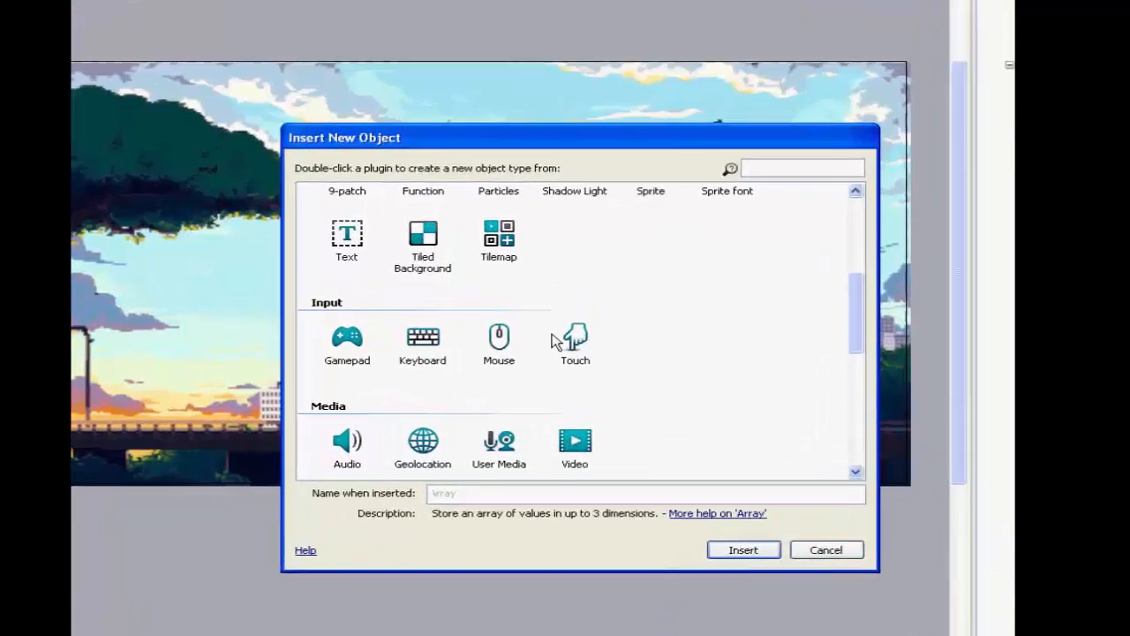
left_click(545, 376)
double_click(481, 322)
Insert a second sprite in the layout's upper right and load the play button image into it
right_click(522, 551)
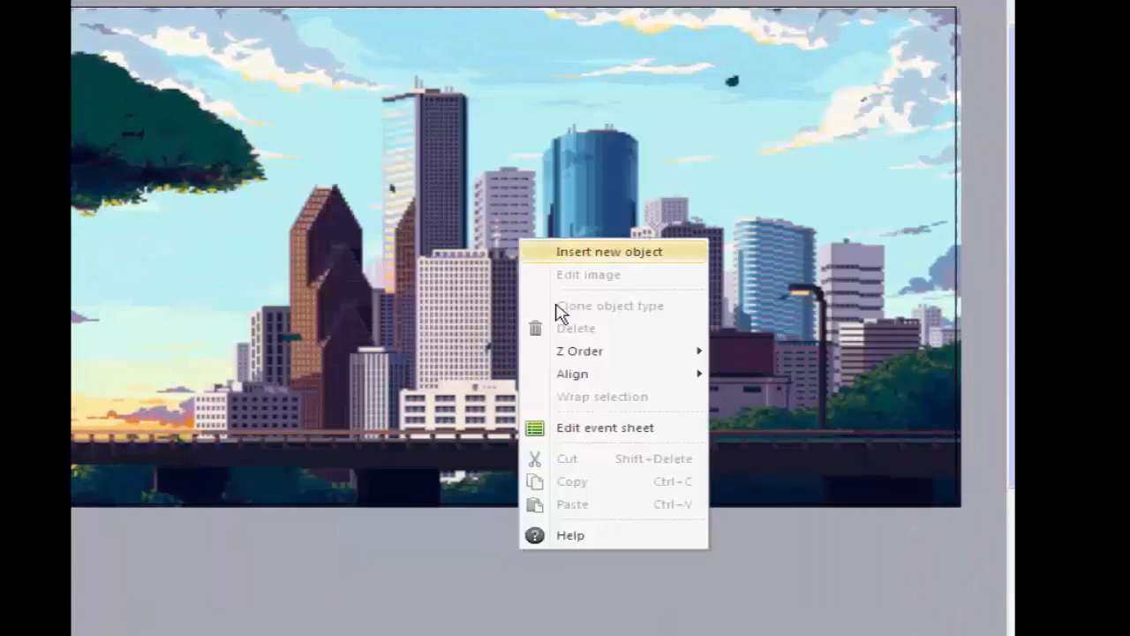
left_click(587, 253)
double_click(651, 435)
left_click(672, 436)
left_click(123, 155)
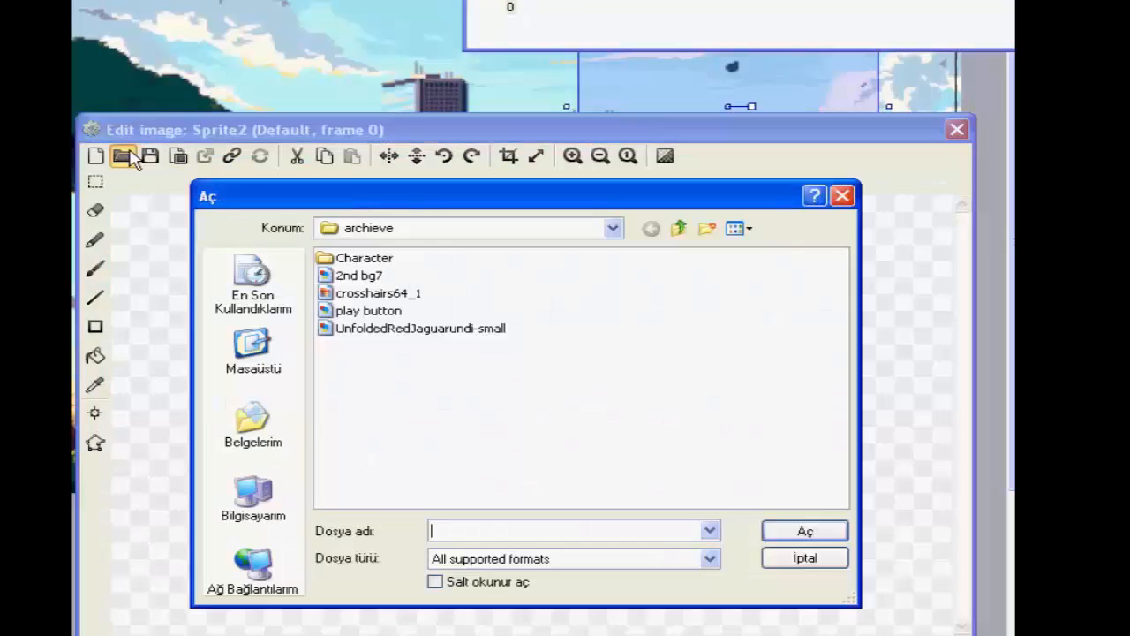
double_click(368, 310)
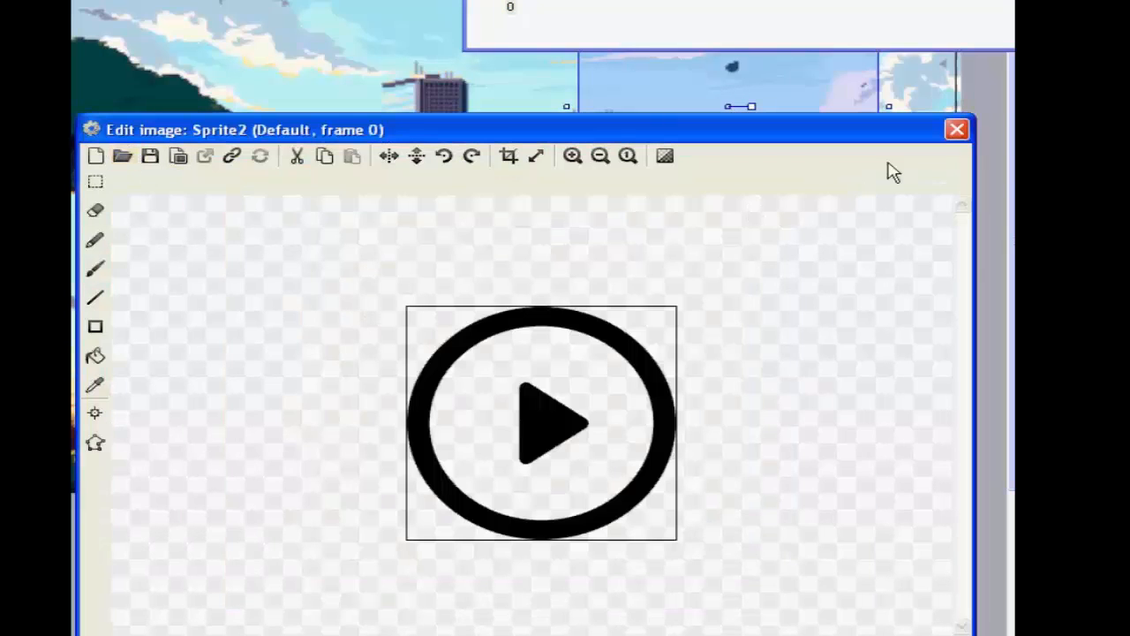
left_click(953, 131)
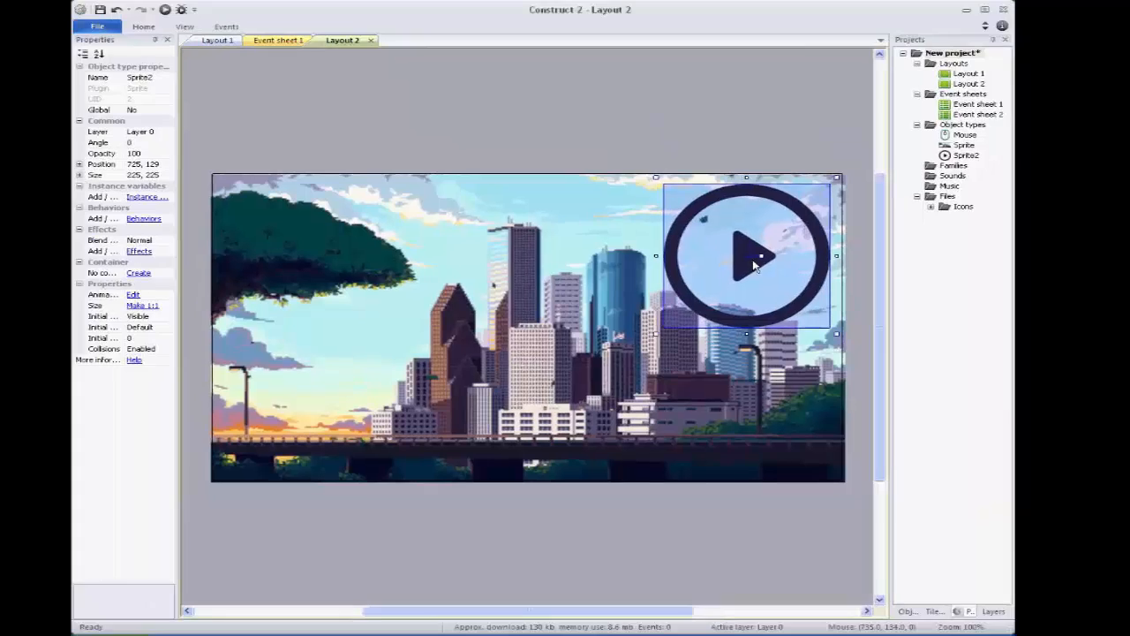
Insert a Text object over the buildings left of the layout's center and set its text to GAME
left_click(666, 498)
right_click(639, 497)
left_click(682, 321)
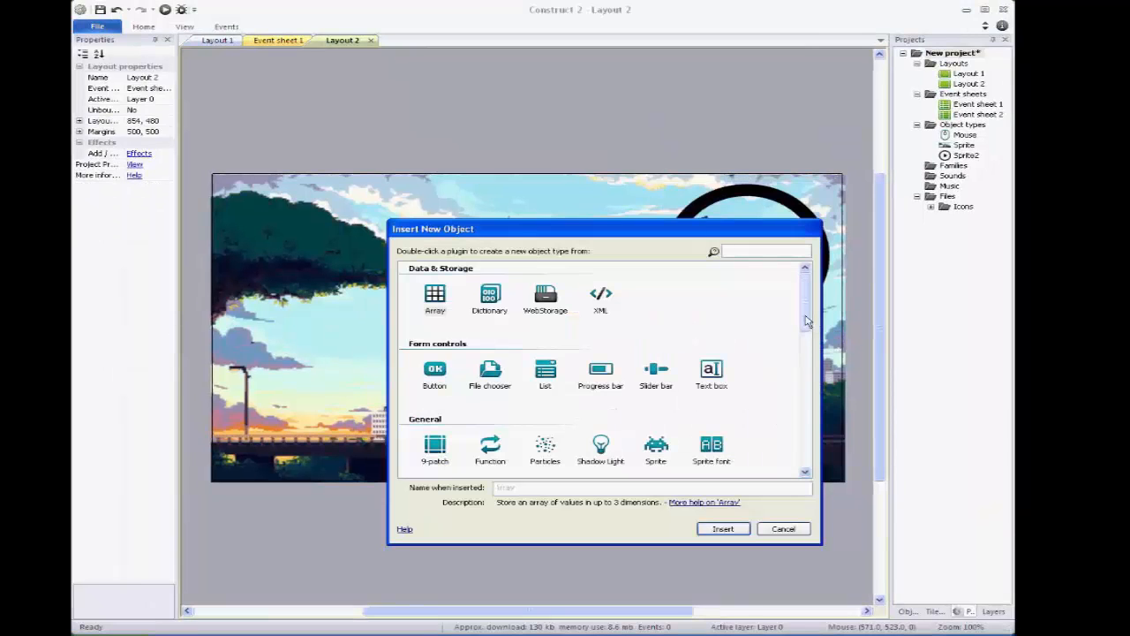
scroll(806, 329, "down", 2)
double_click(439, 431)
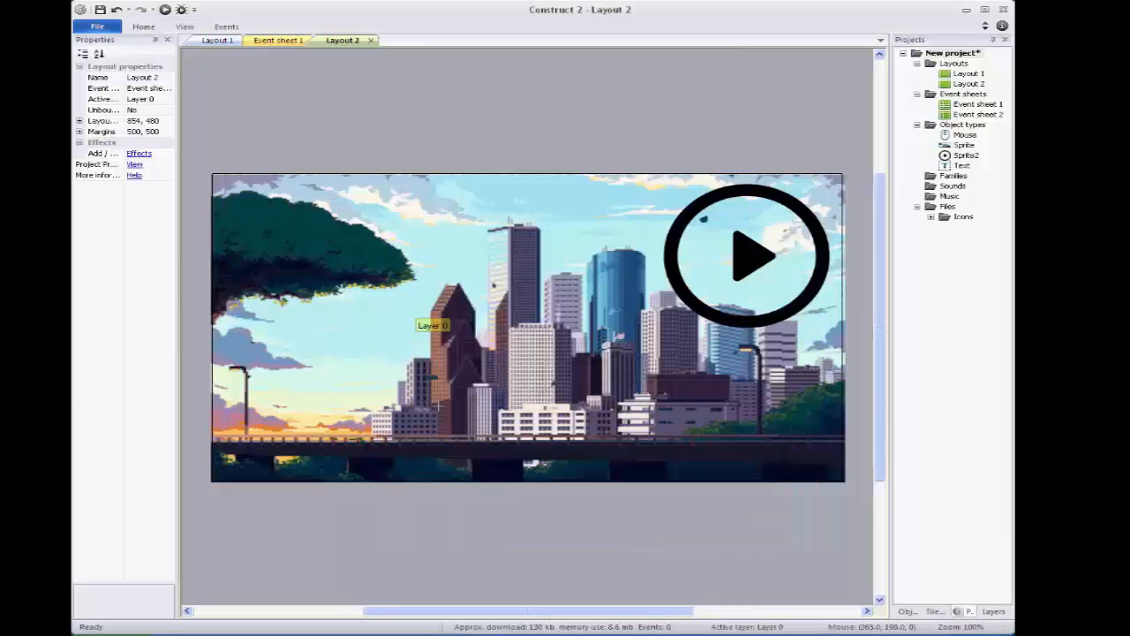
left_click(407, 306)
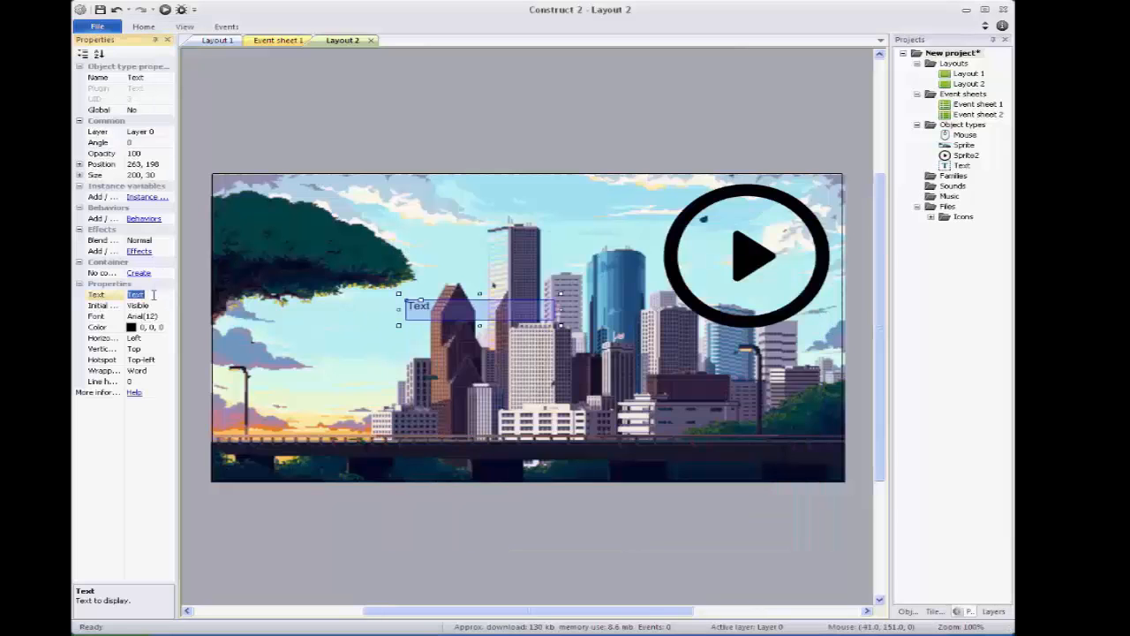
type("GAME")
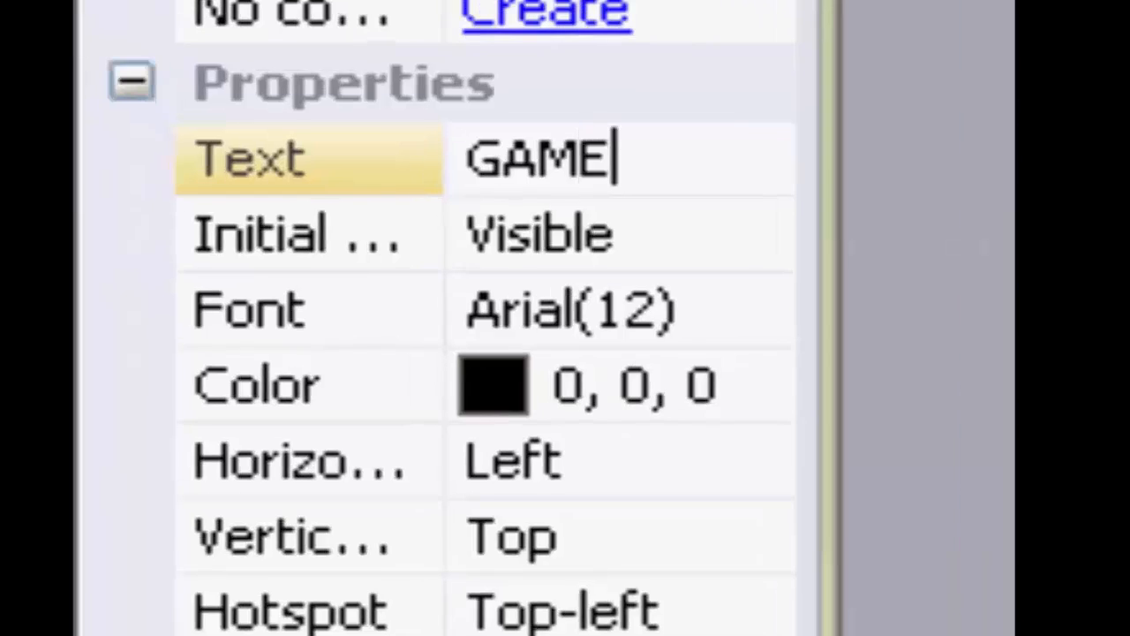
Set the GAME text's font to Old English Text MT, normal style, size 72
left_click(583, 340)
left_click(750, 310)
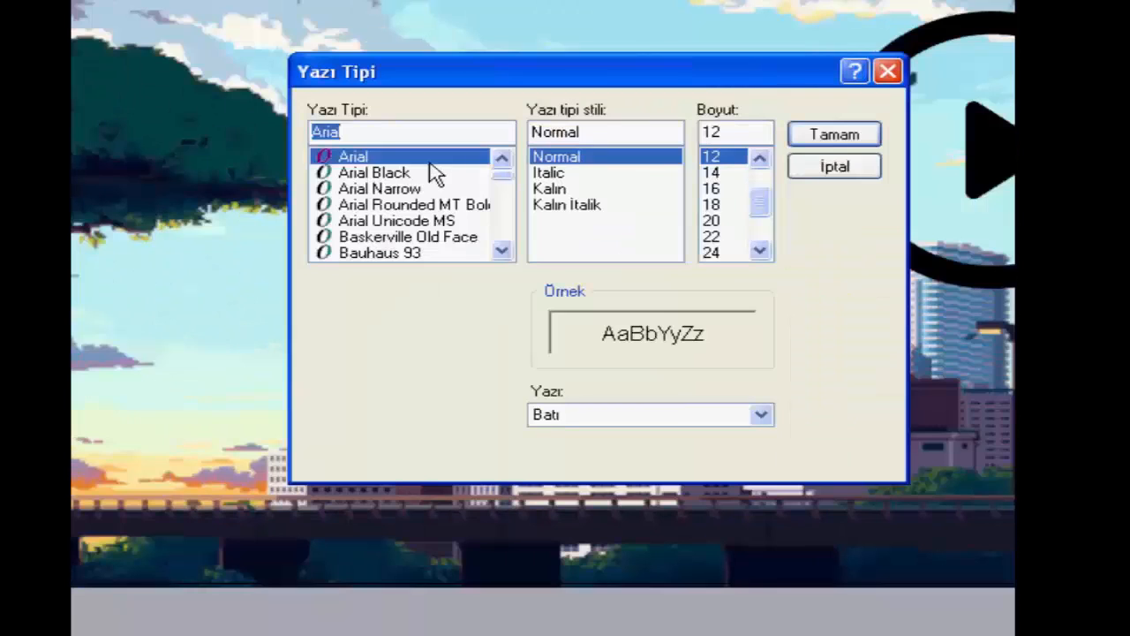
type("OL")
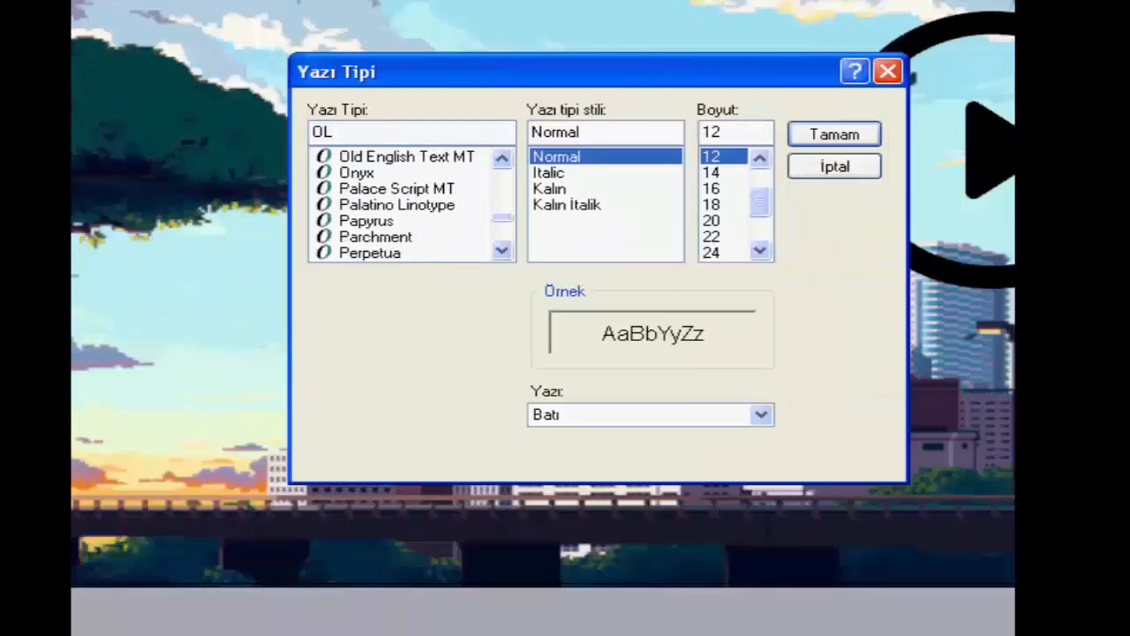
left_click(454, 159)
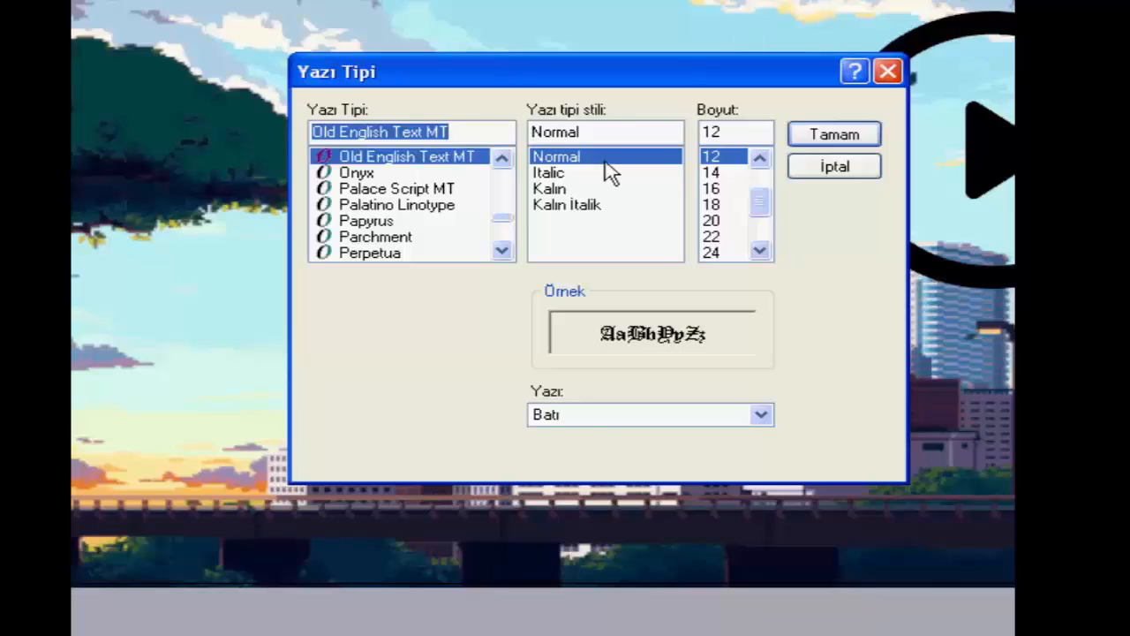
scroll(746, 214, "down", 2)
left_click(712, 237)
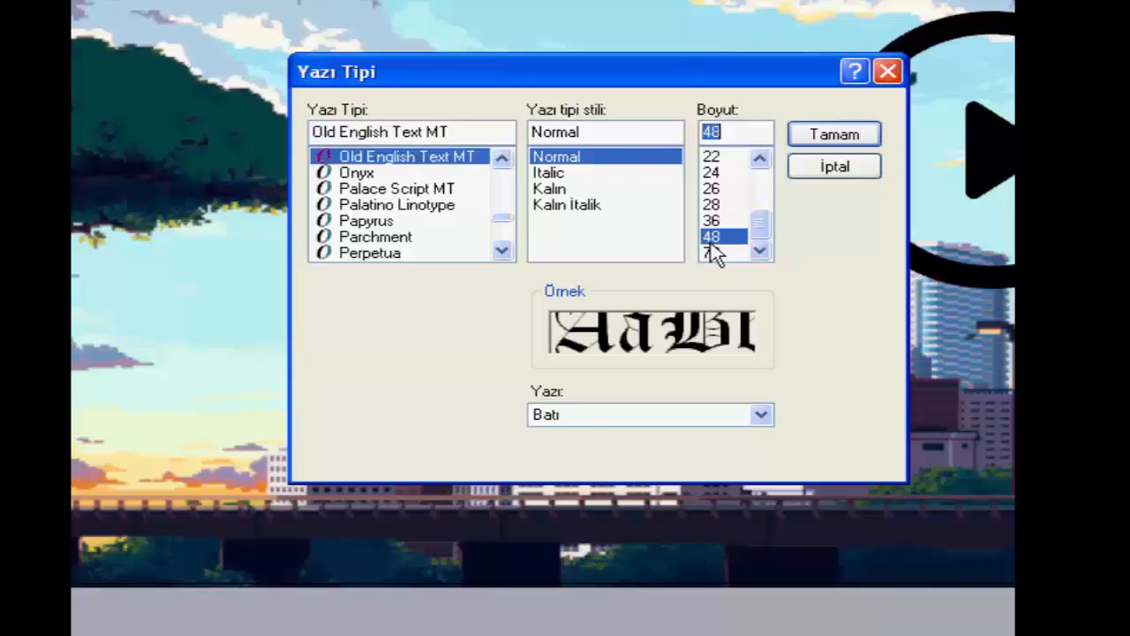
left_click(711, 253)
left_click(837, 138)
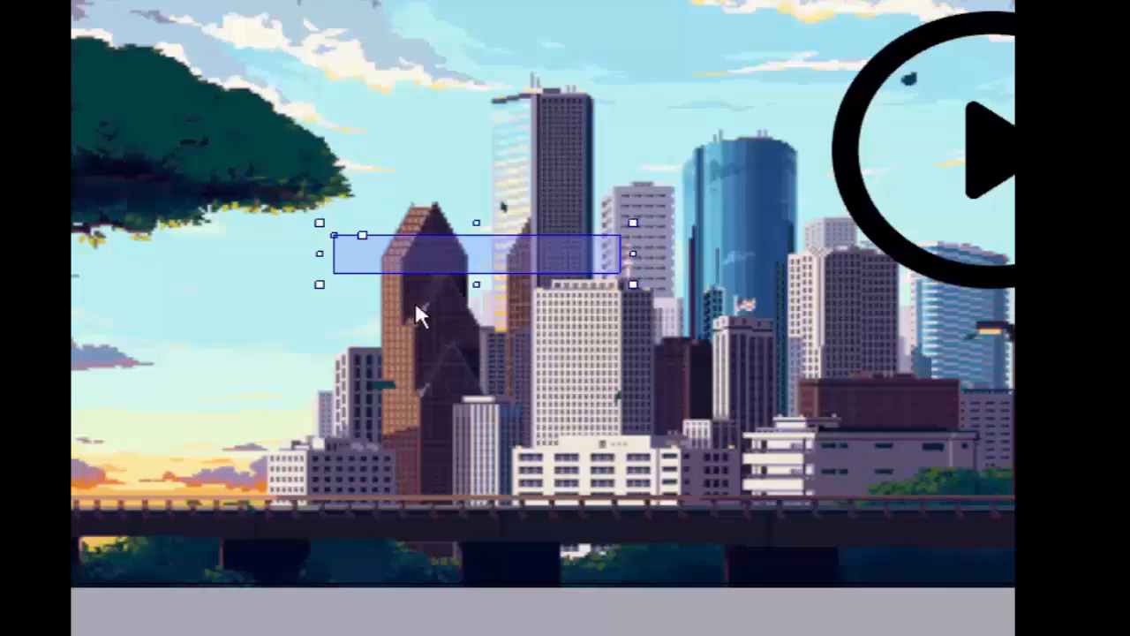
Enlarge the GAME text box to about 418 × 231 and move it to the layout's upper left over the tree
left_click_drag(630, 286, 915, 512)
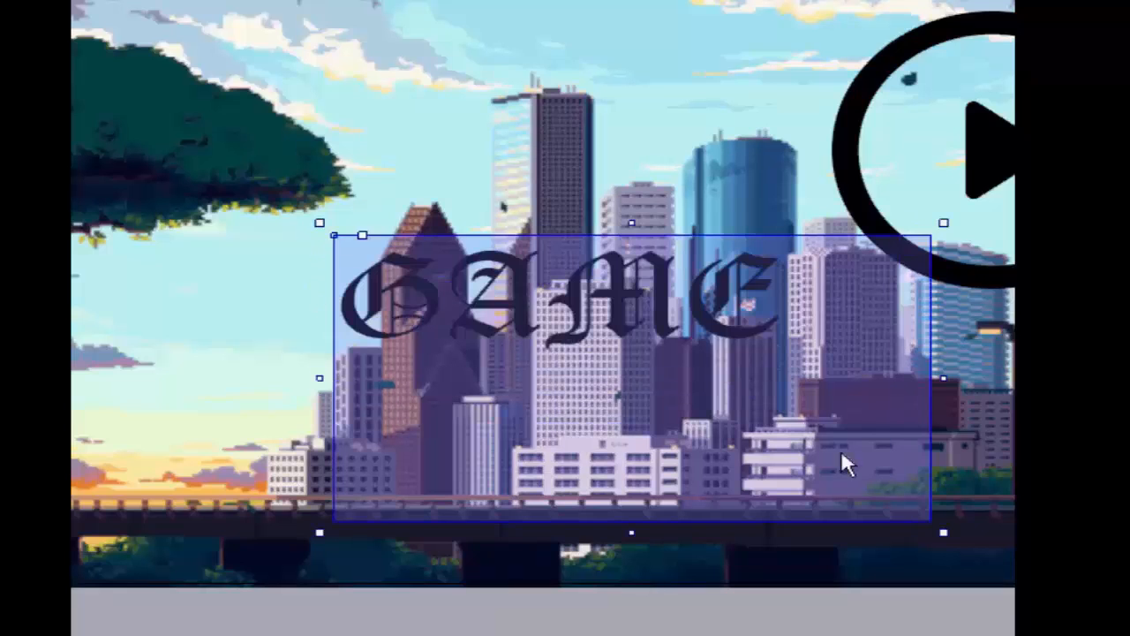
left_click_drag(719, 343, 345, 173)
Change the GAME text's color to white and deselect it
left_click(247, 221)
left_click(558, 477)
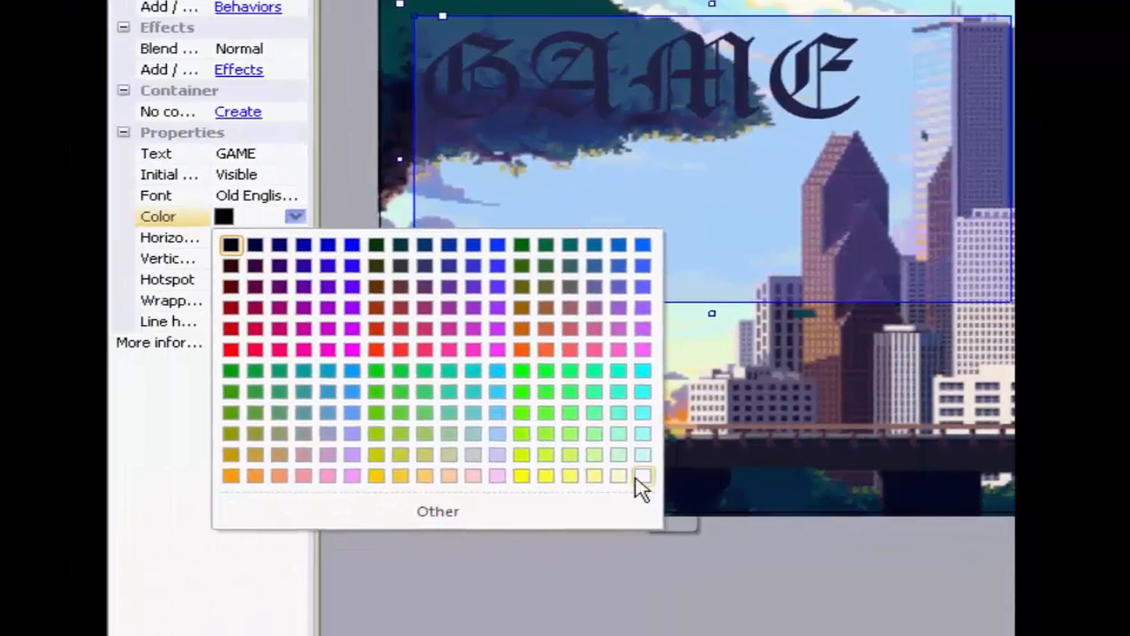
left_click(671, 472)
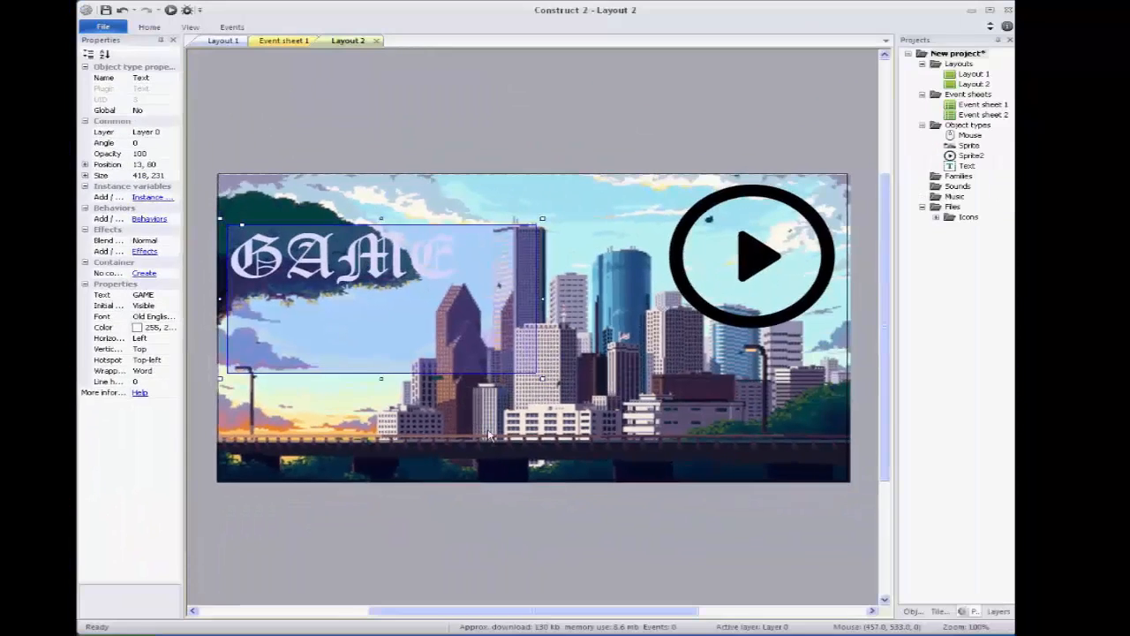
left_click(592, 480)
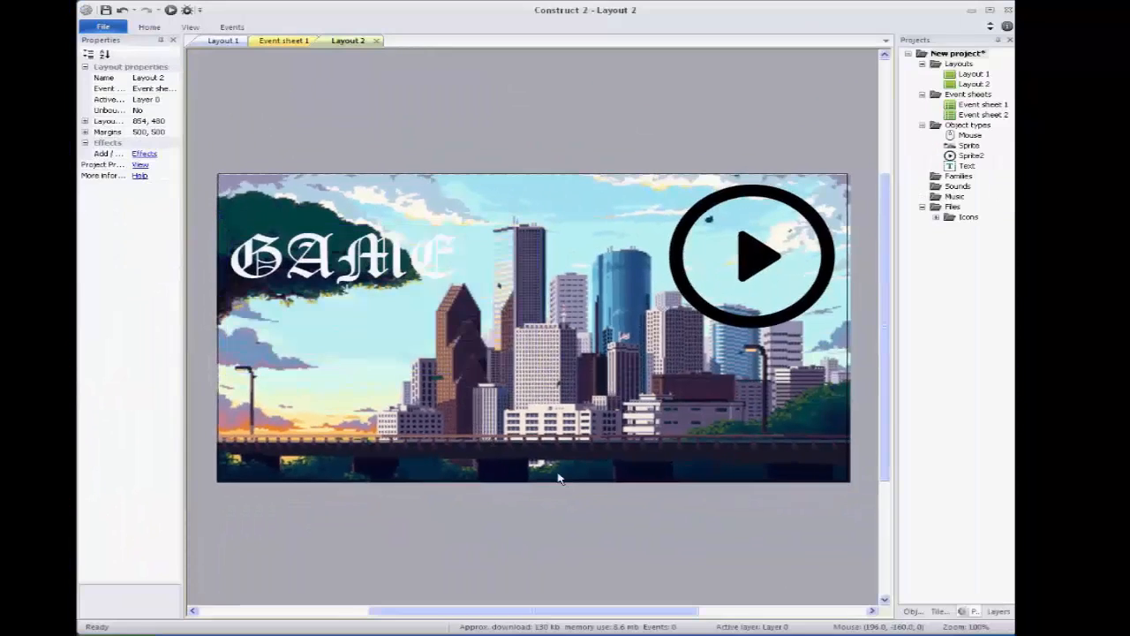
In Event sheet 1, add a Mouse event with the condition Cursor is over object for Sprite2
left_click(275, 41)
left_click(236, 64)
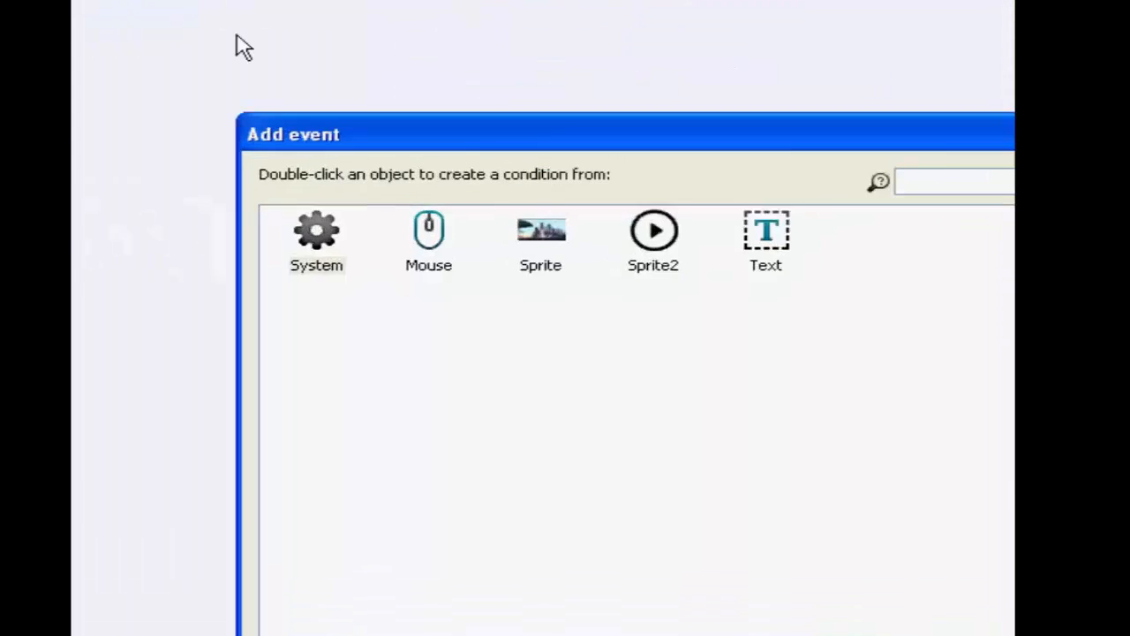
double_click(425, 212)
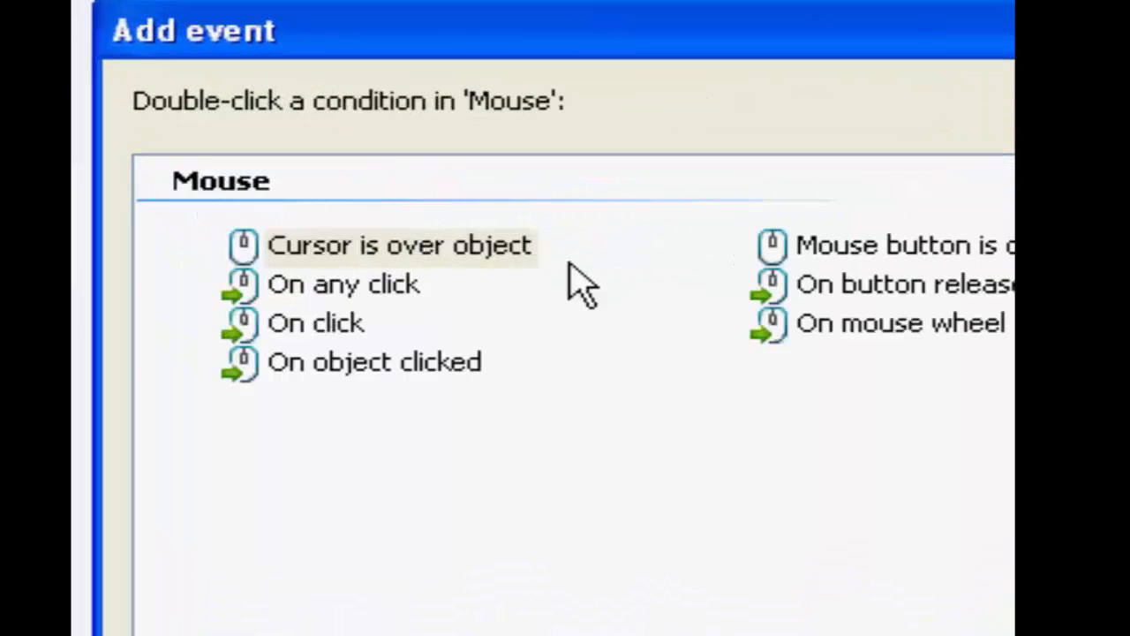
double_click(399, 247)
left_click(547, 343)
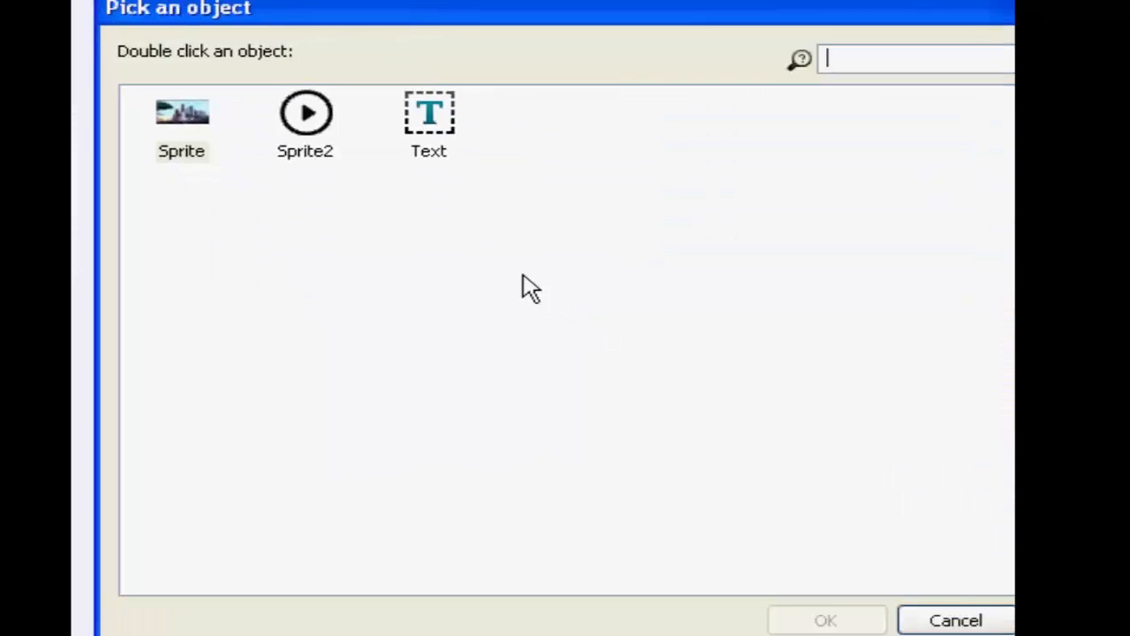
double_click(305, 119)
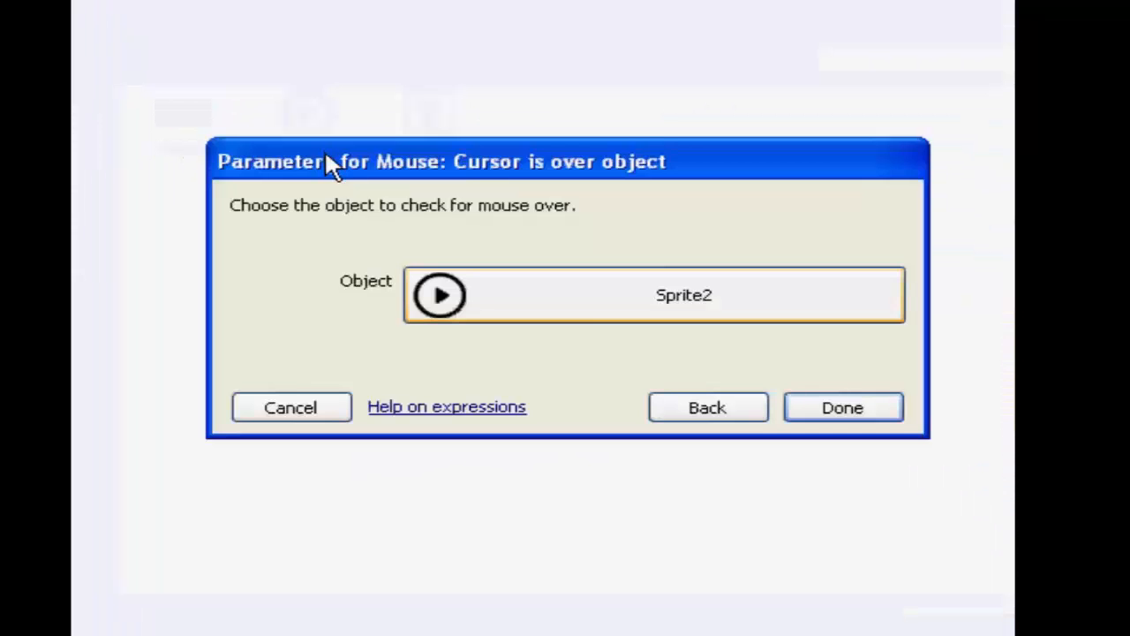
left_click(846, 408)
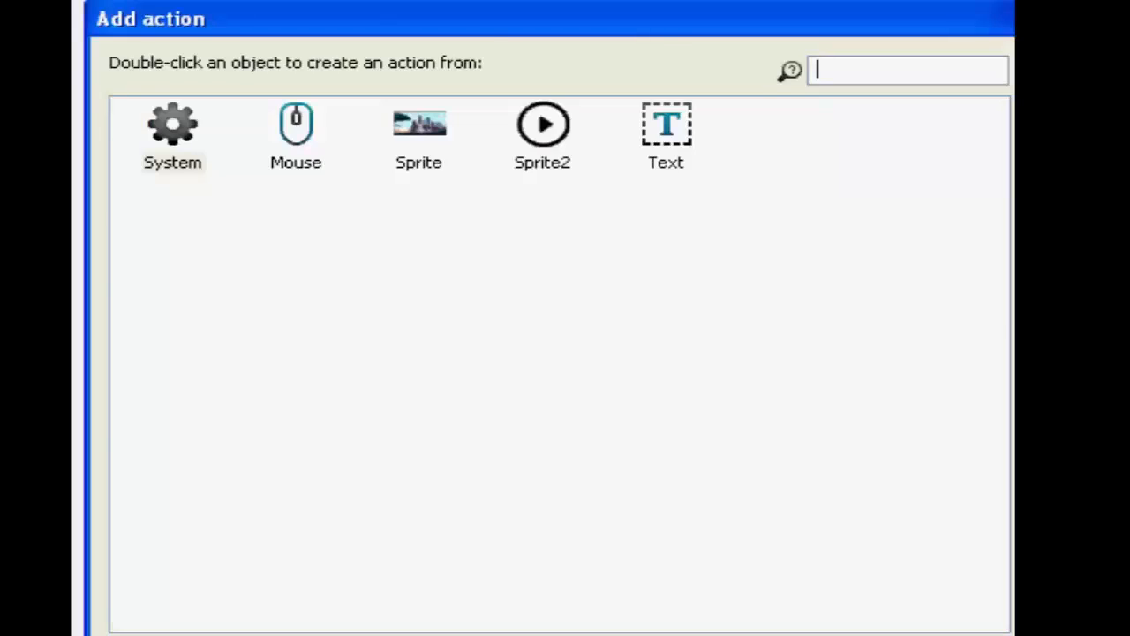
Add a Set size action for Sprite2 to the mouse-over event, with width 200 and height 200
double_click(547, 166)
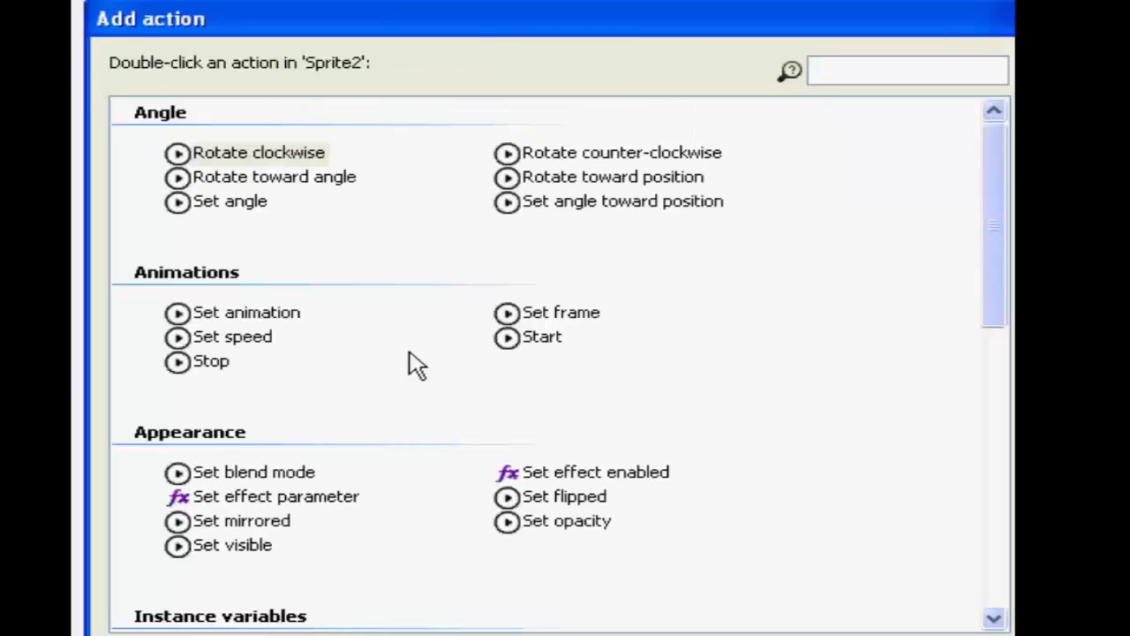
scroll(996, 291, "down", 3)
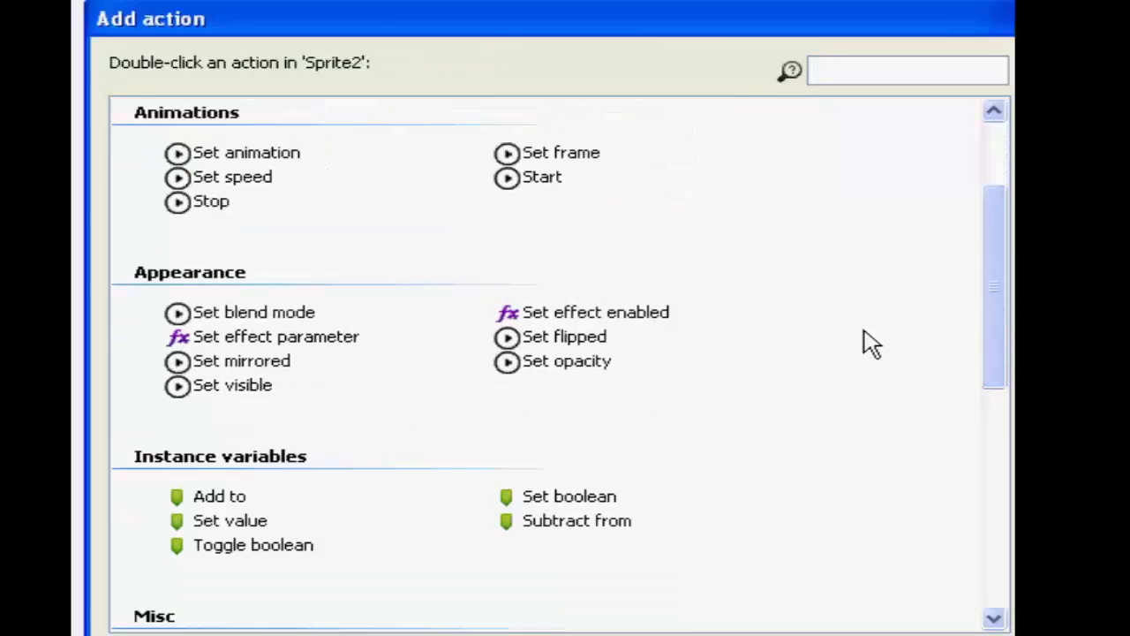
scroll(999, 309, "down", 6)
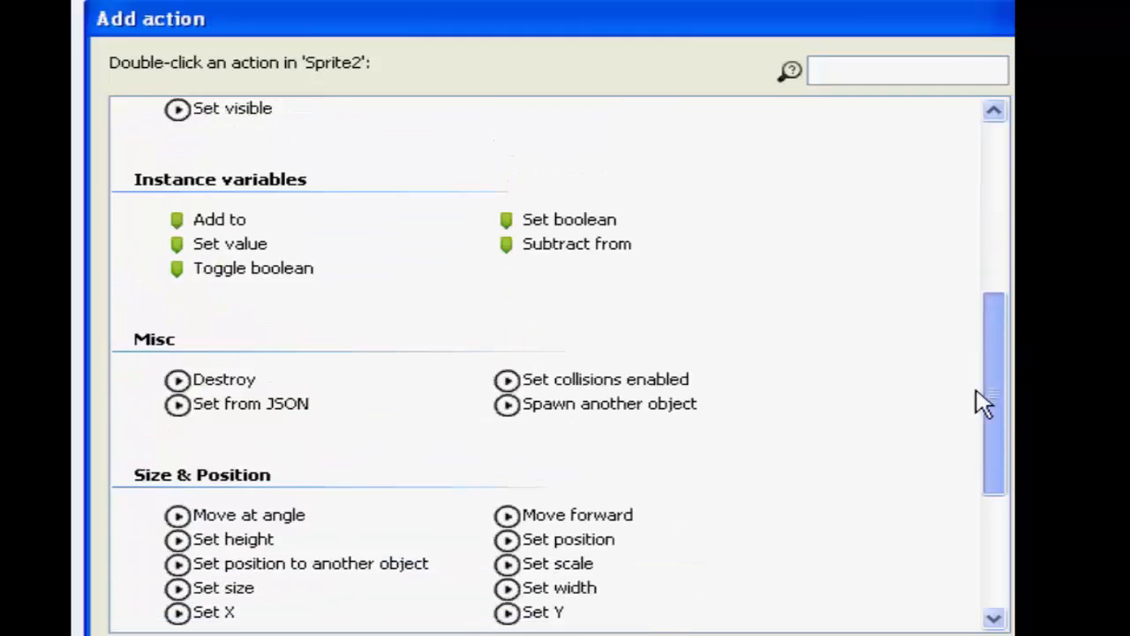
double_click(264, 555)
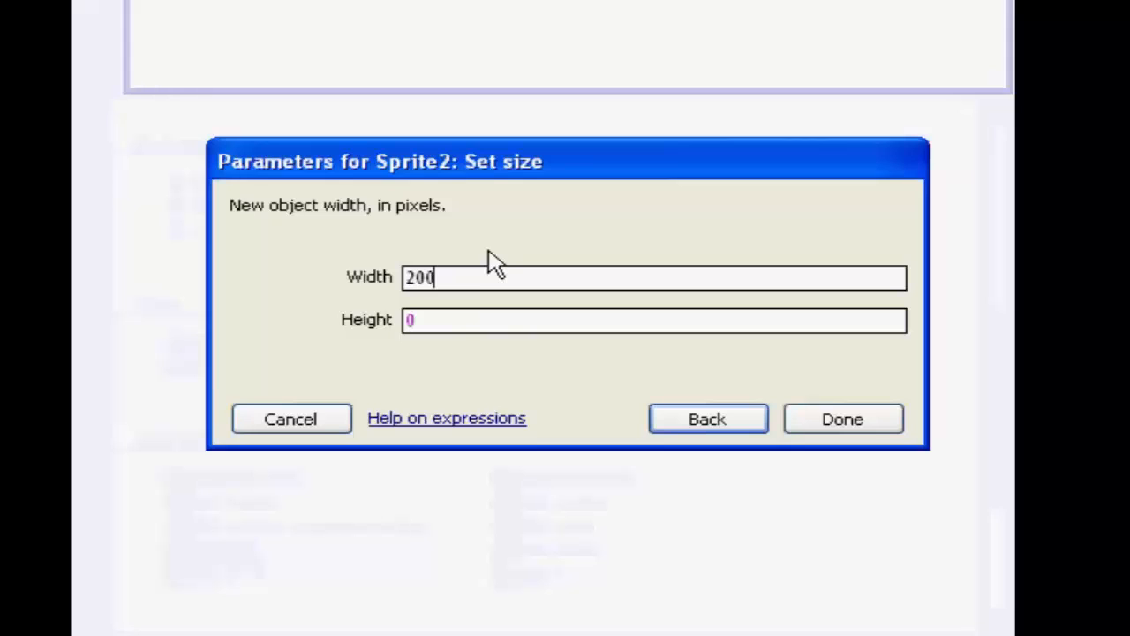
left_click(440, 327)
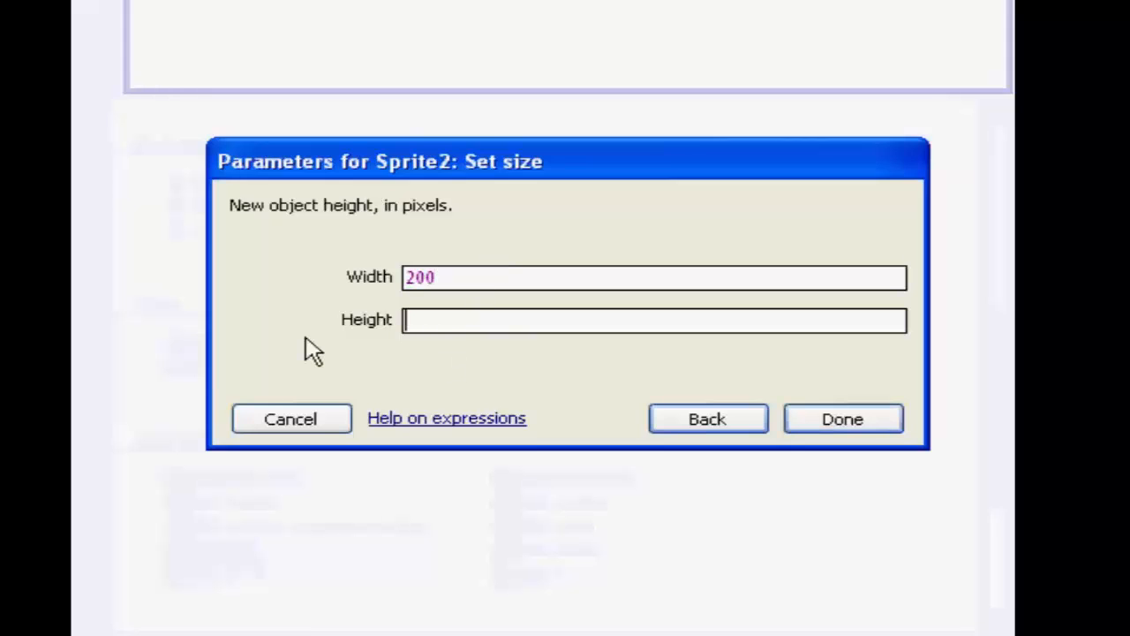
left_click(851, 423)
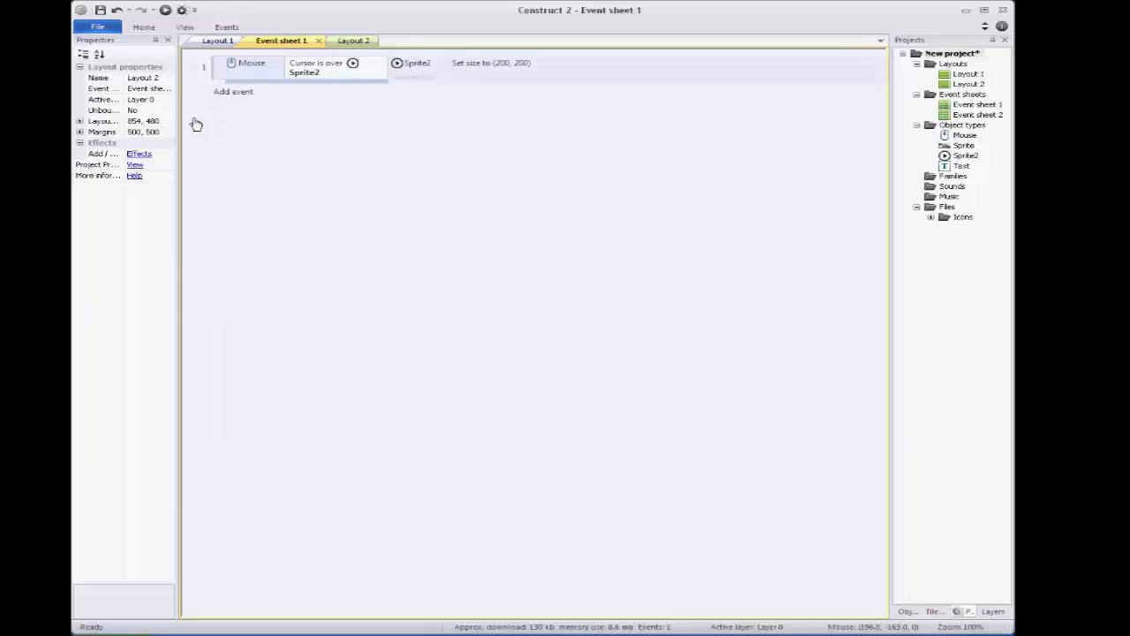
Add a second Mouse event with the condition Cursor is over object for Sprite2
left_click(228, 92)
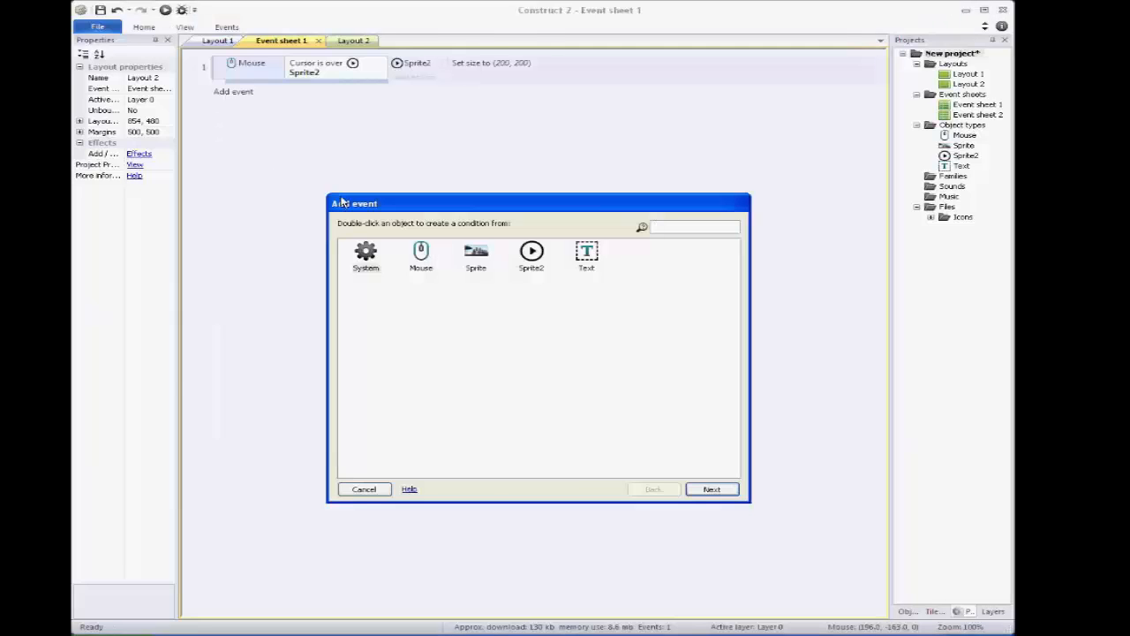
double_click(422, 255)
double_click(417, 263)
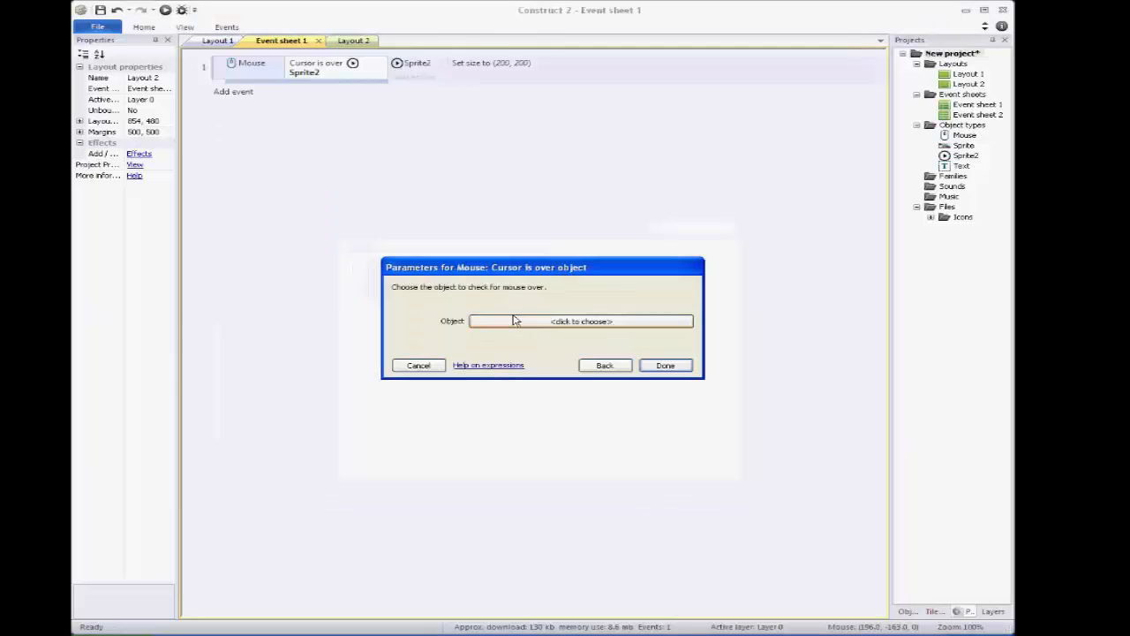
left_click(517, 324)
double_click(427, 256)
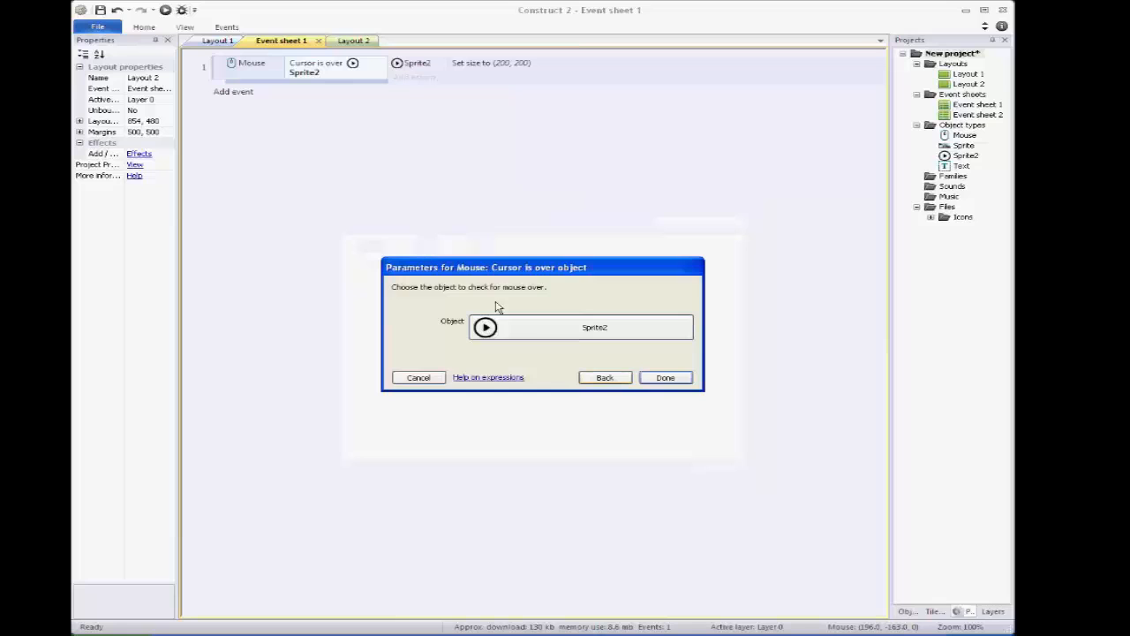
left_click(664, 377)
Give the second event a Sprite2 Set size action of 174 × 174, and preview the layout
left_click(415, 92)
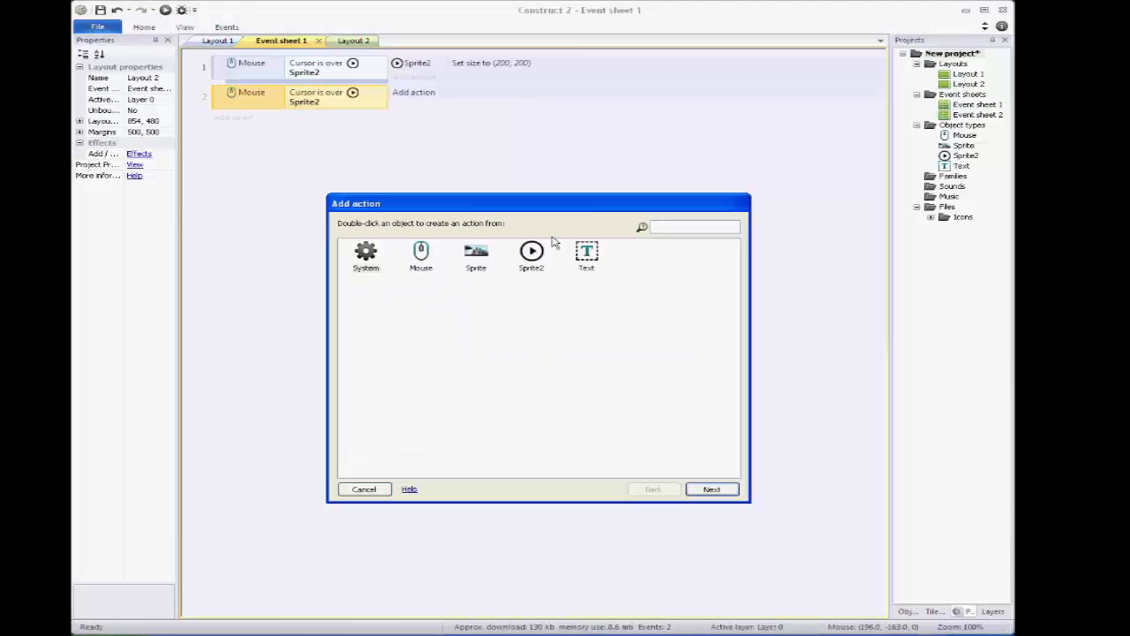
double_click(474, 254)
type("SET S")
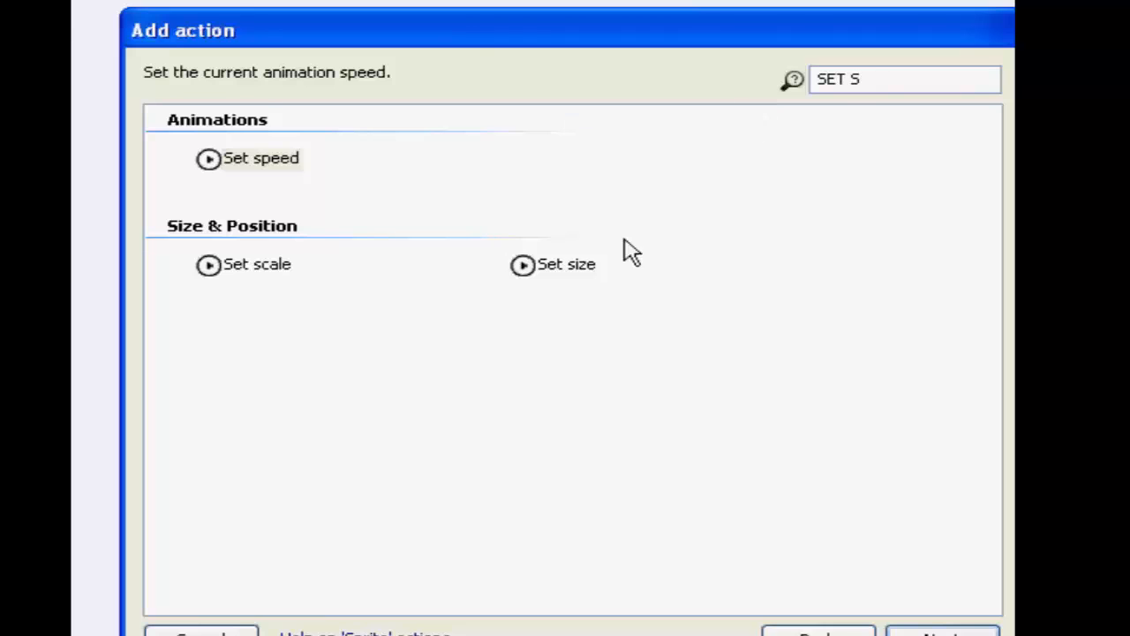
double_click(566, 264)
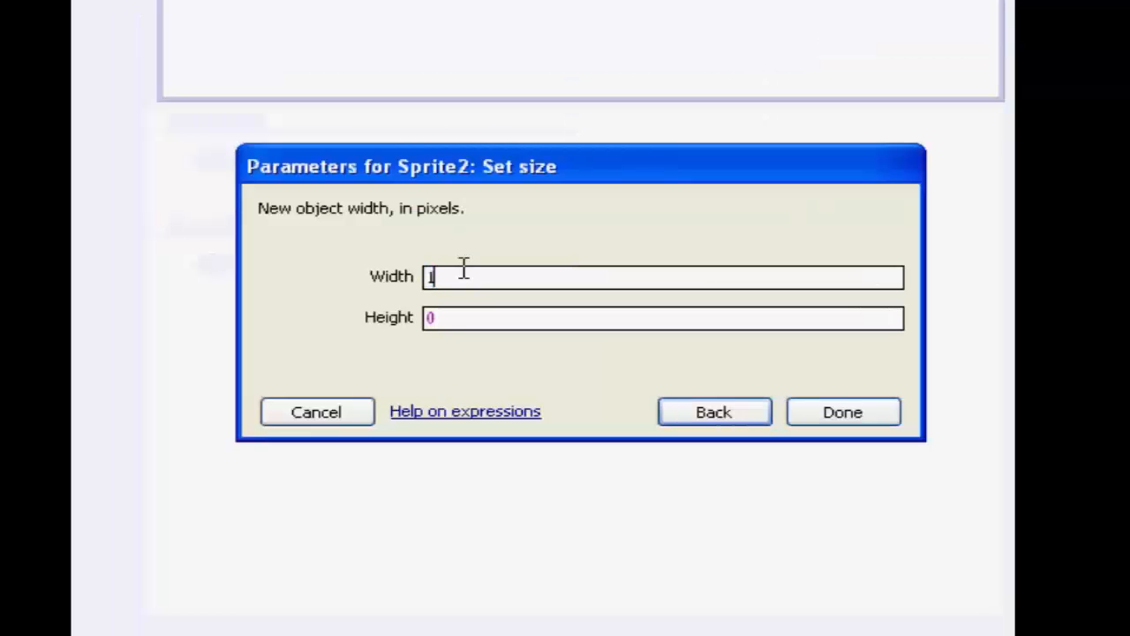
left_click(449, 320)
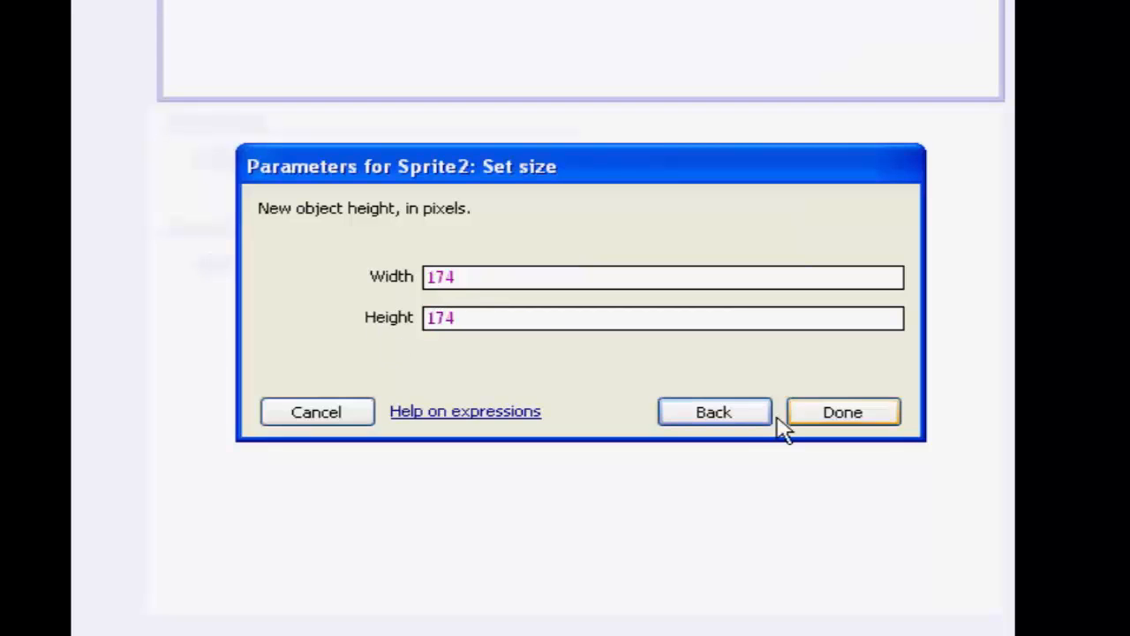
left_click(827, 420)
left_click(164, 10)
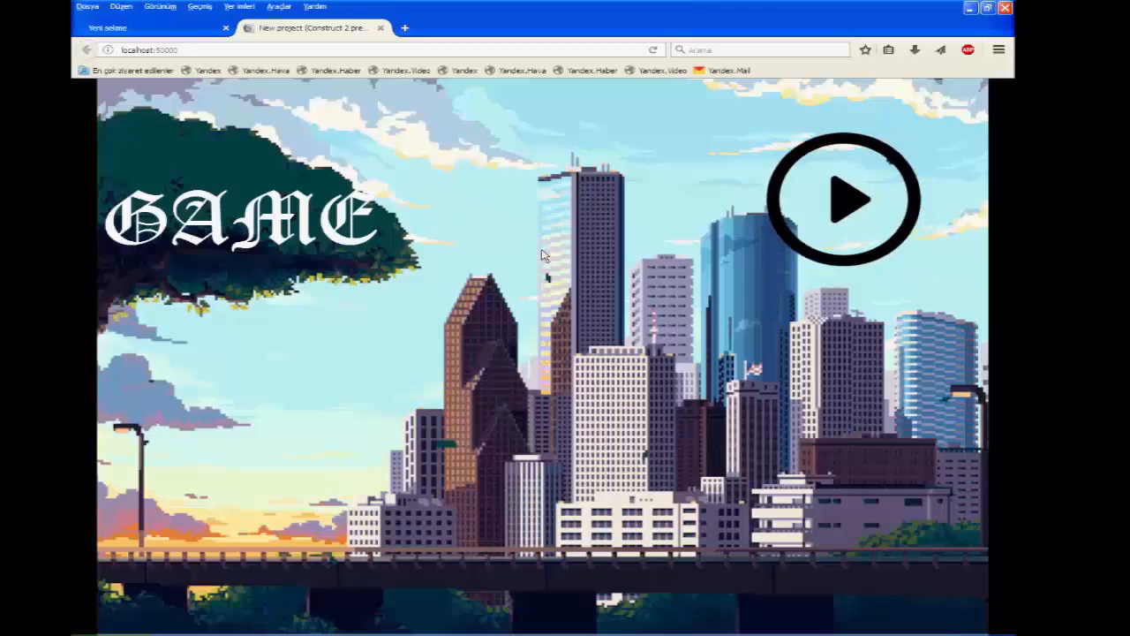
key("ctrl+w")
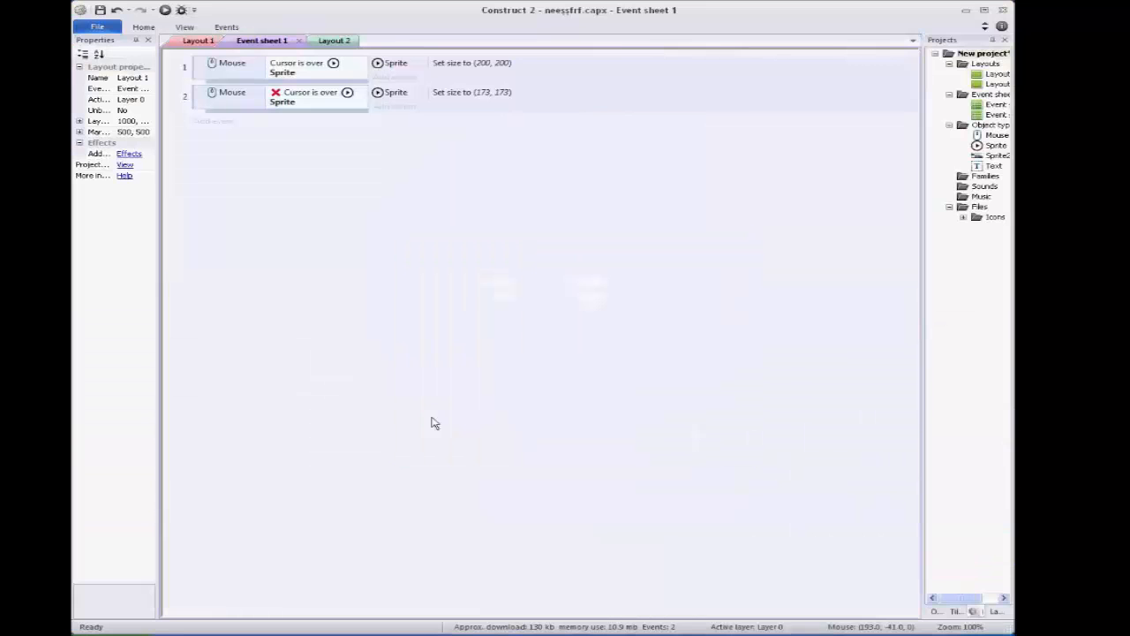
Add a Mouse event On object clicked for the play button Sprite, with Left button and Clicked type
left_click(216, 121)
double_click(366, 254)
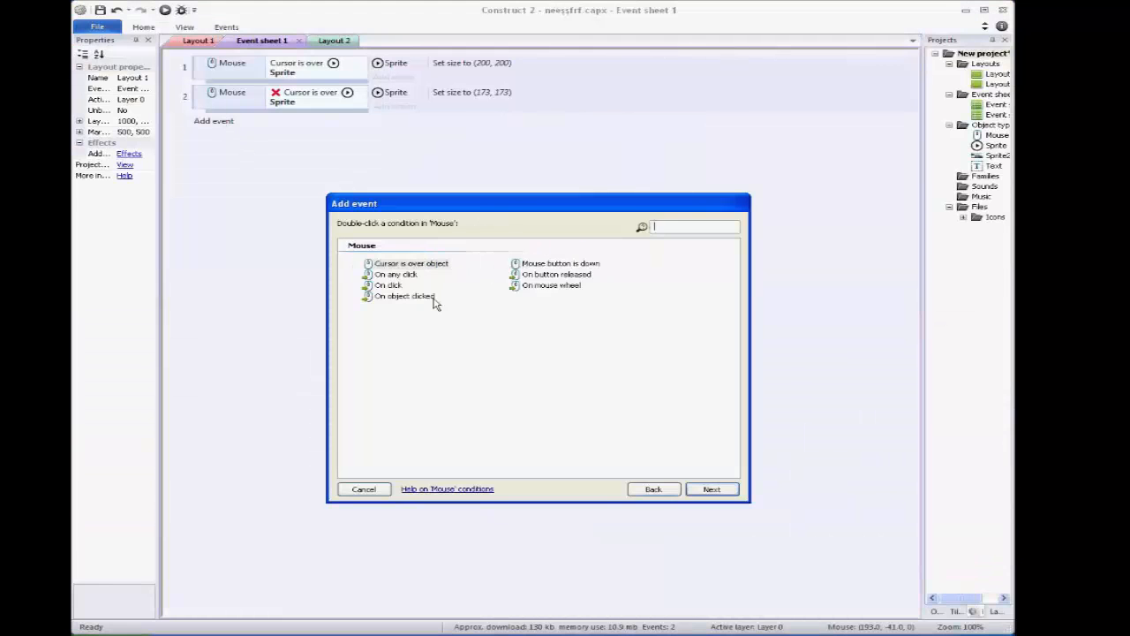
double_click(388, 298)
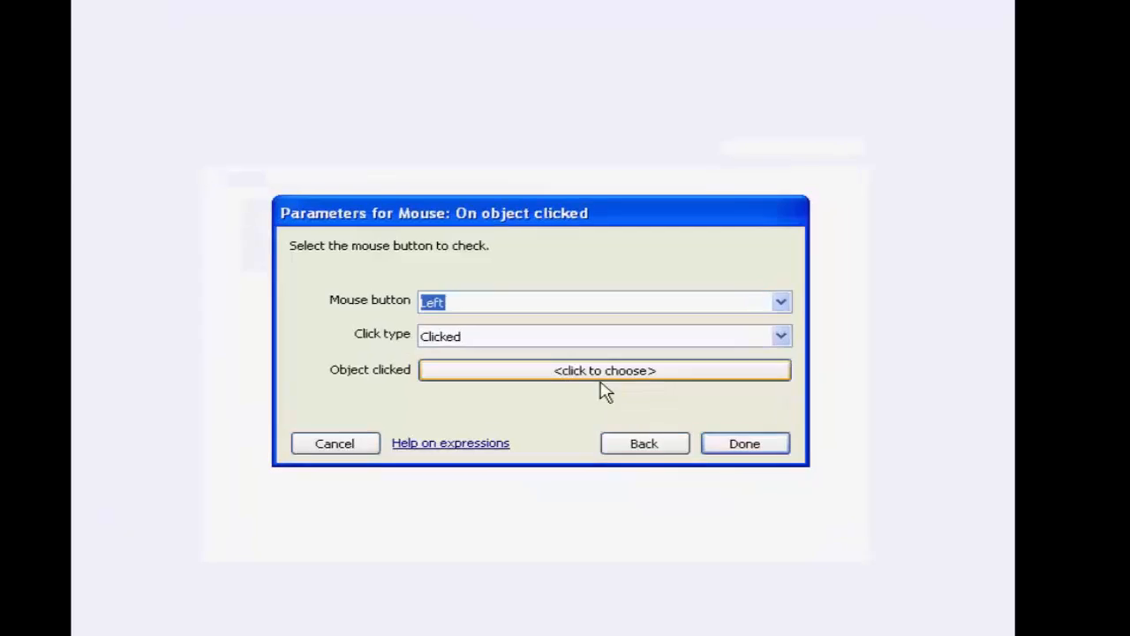
left_click(600, 377)
double_click(203, 148)
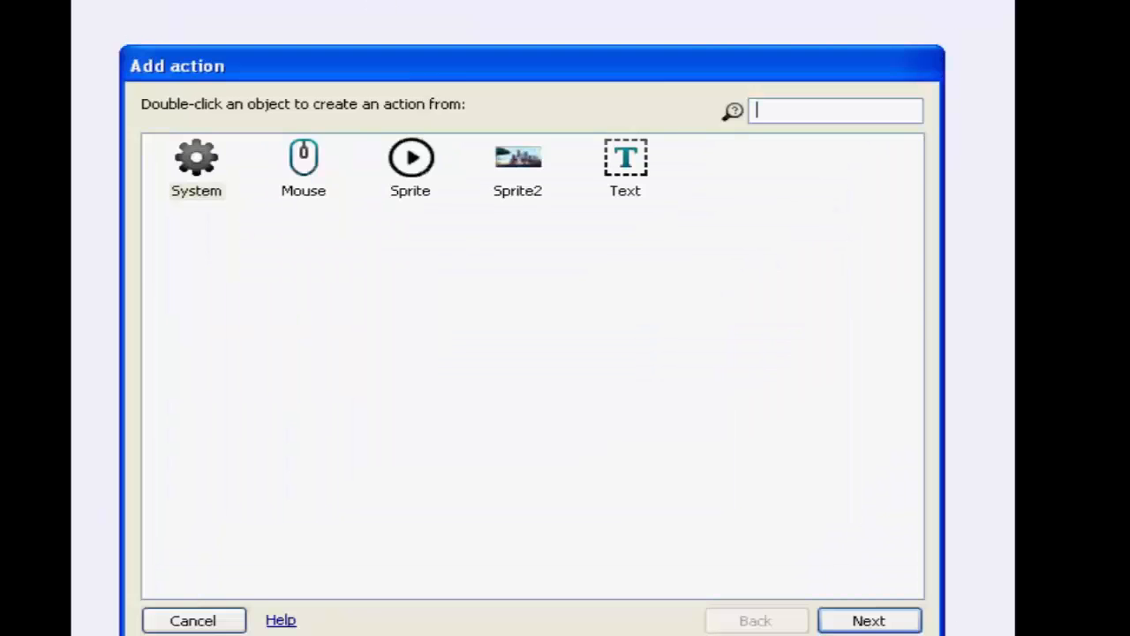
Add a System Go to layout action targeting Layout 2 to the play button's click event
double_click(202, 171)
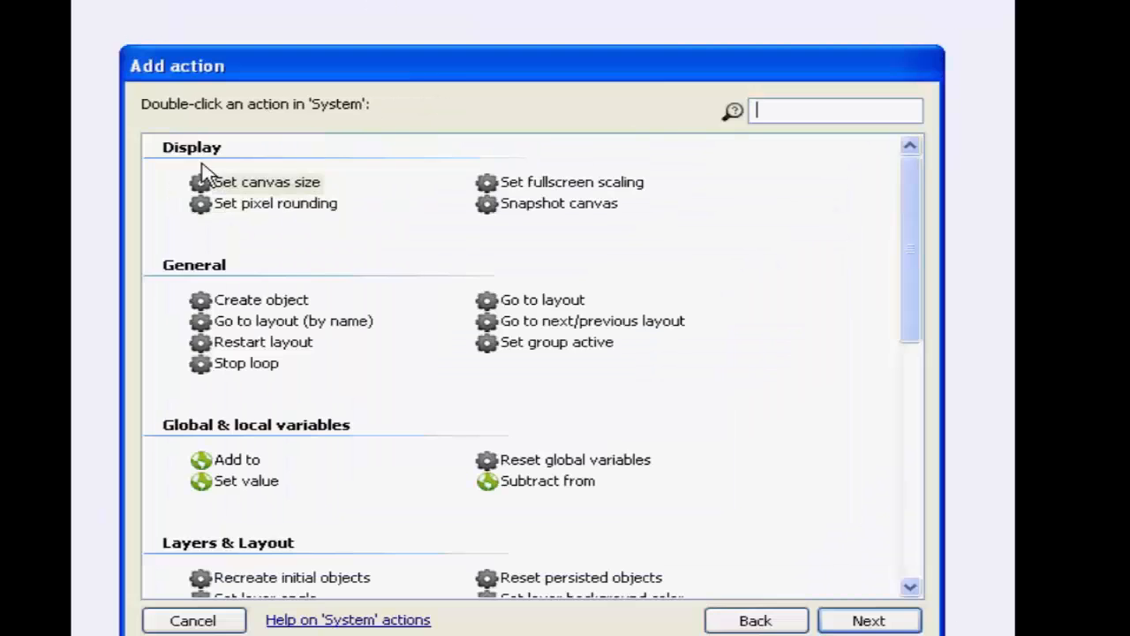
double_click(542, 299)
left_click(583, 294)
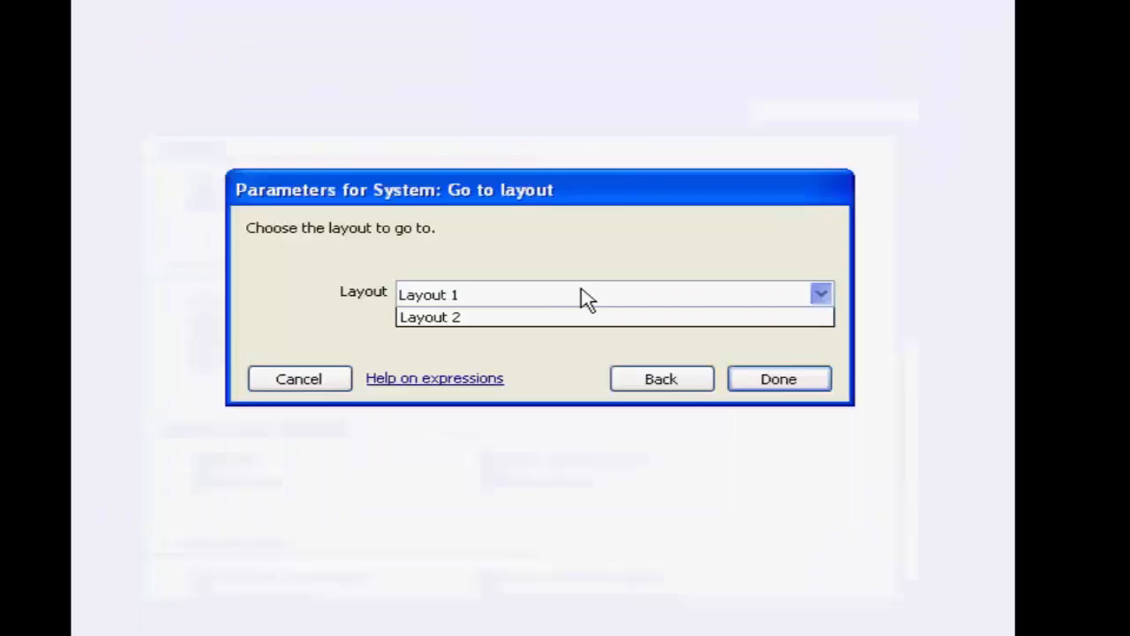
left_click(548, 316)
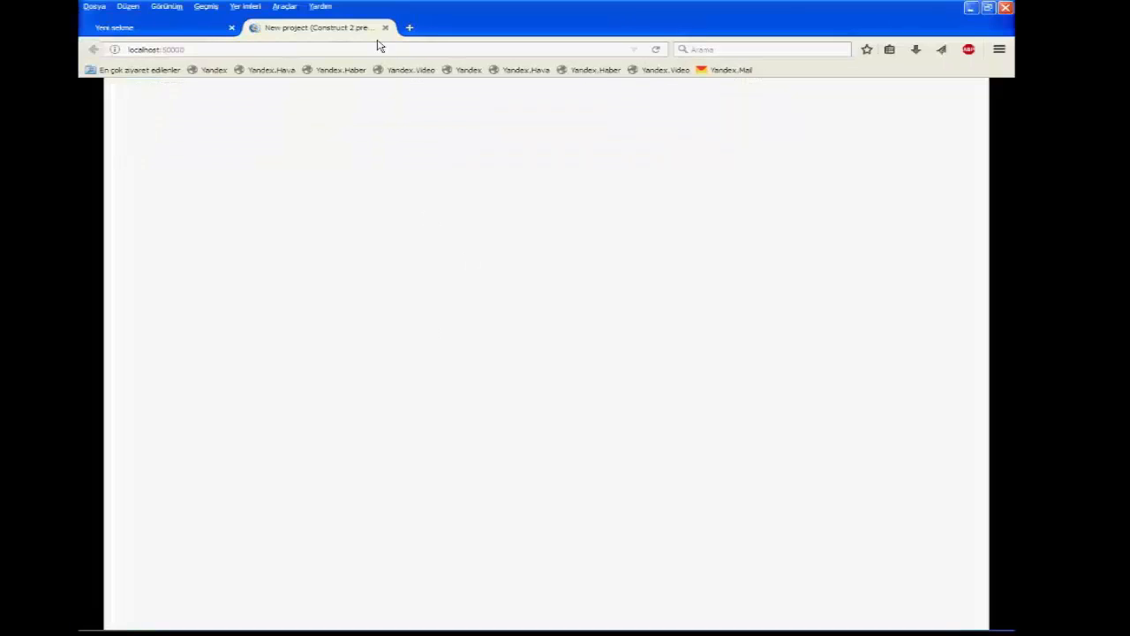
Run Layout 1 and test the play button in the preview, closing the preview at the end
left_click(385, 27)
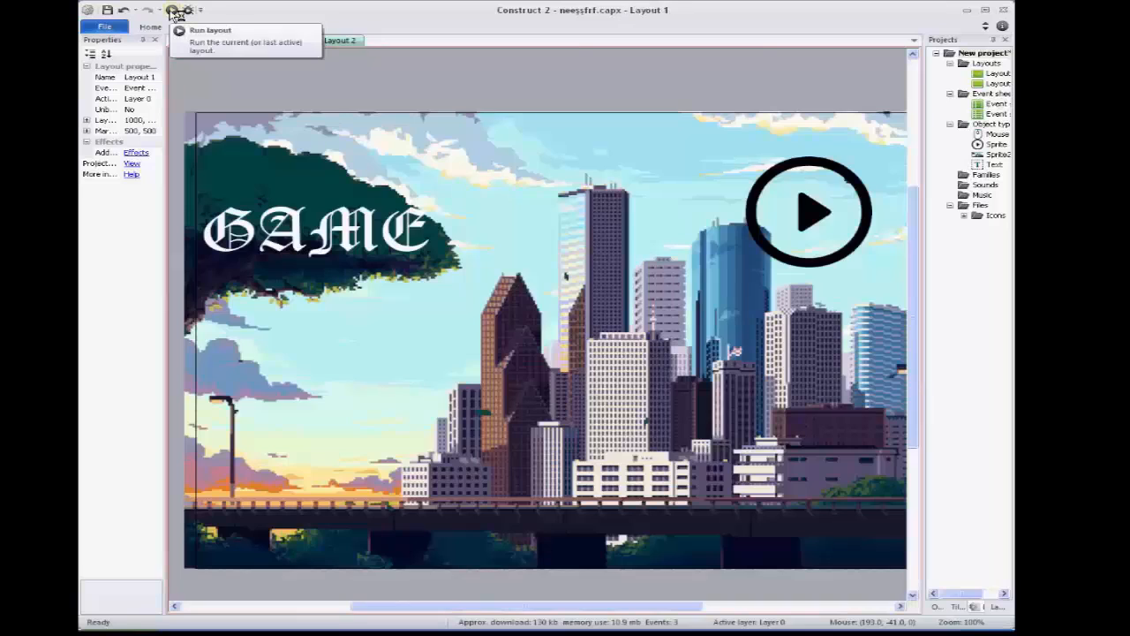
left_click(172, 10)
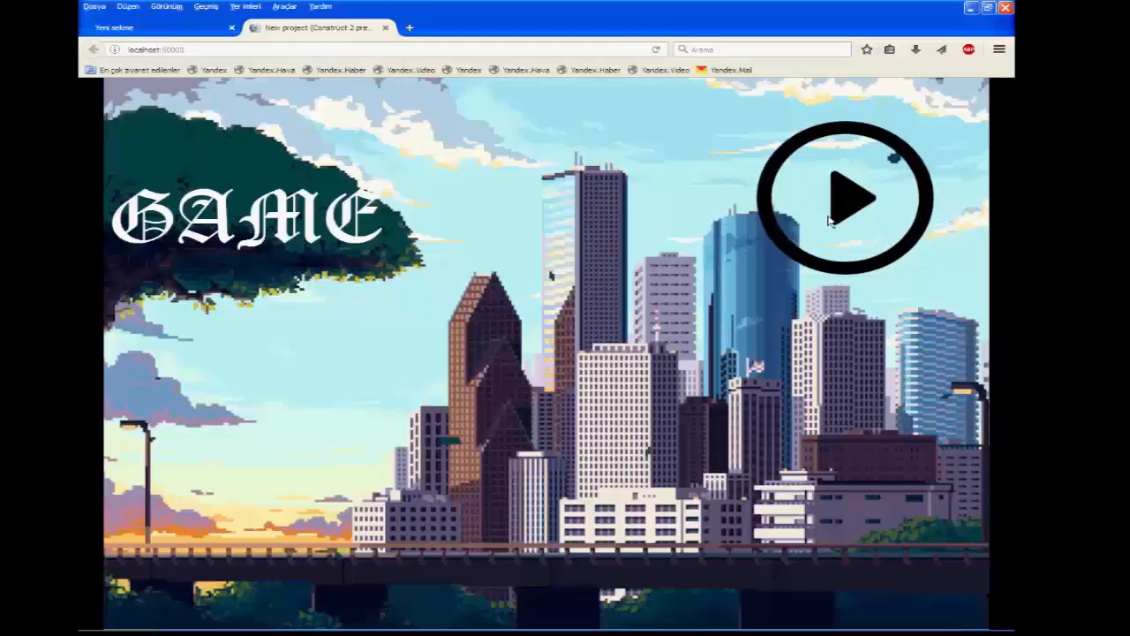
left_click(839, 201)
left_click(385, 28)
left_click(383, 633)
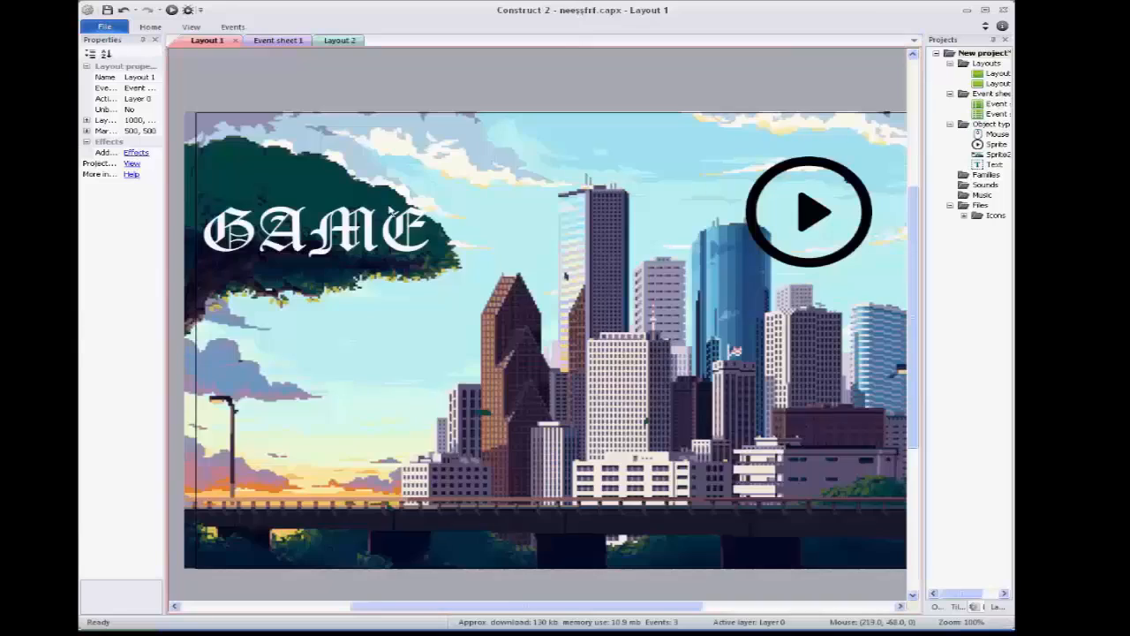
Insert a new sprite in Layout 2 and load the player image from the Character folder into it
left_click(330, 41)
right_click(423, 303)
left_click(449, 314)
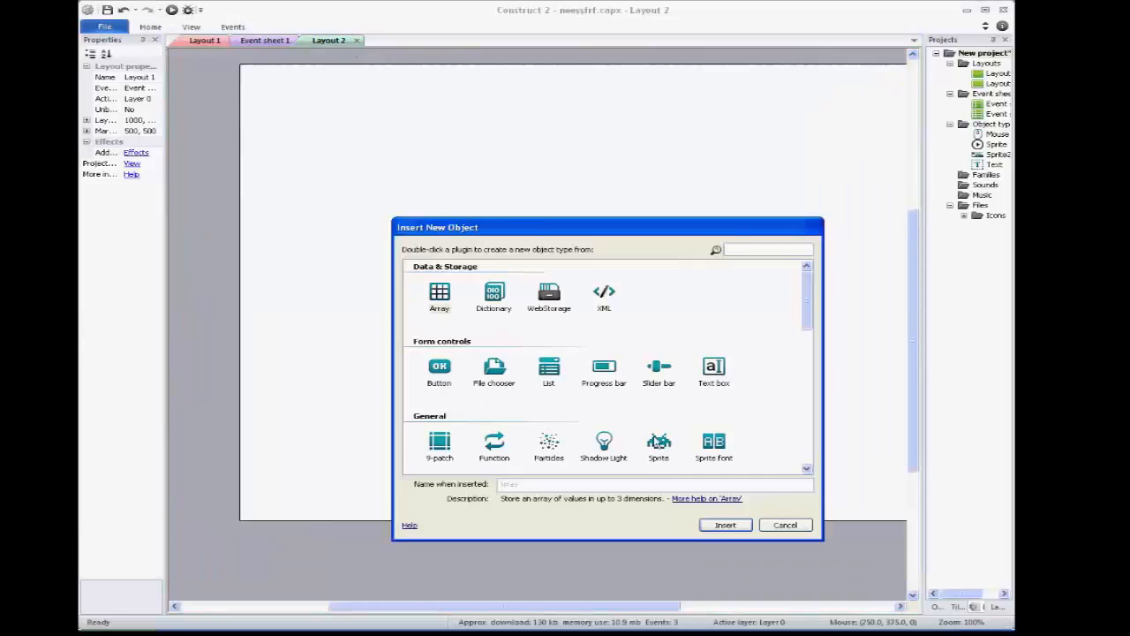
double_click(659, 445)
left_click(499, 307)
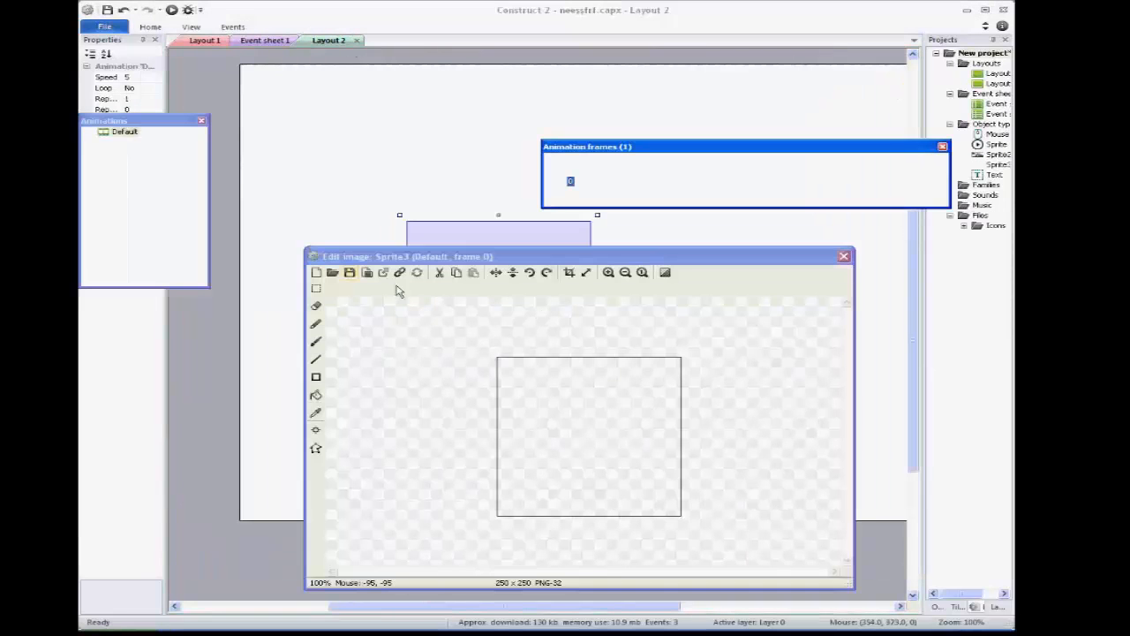
left_click(332, 272)
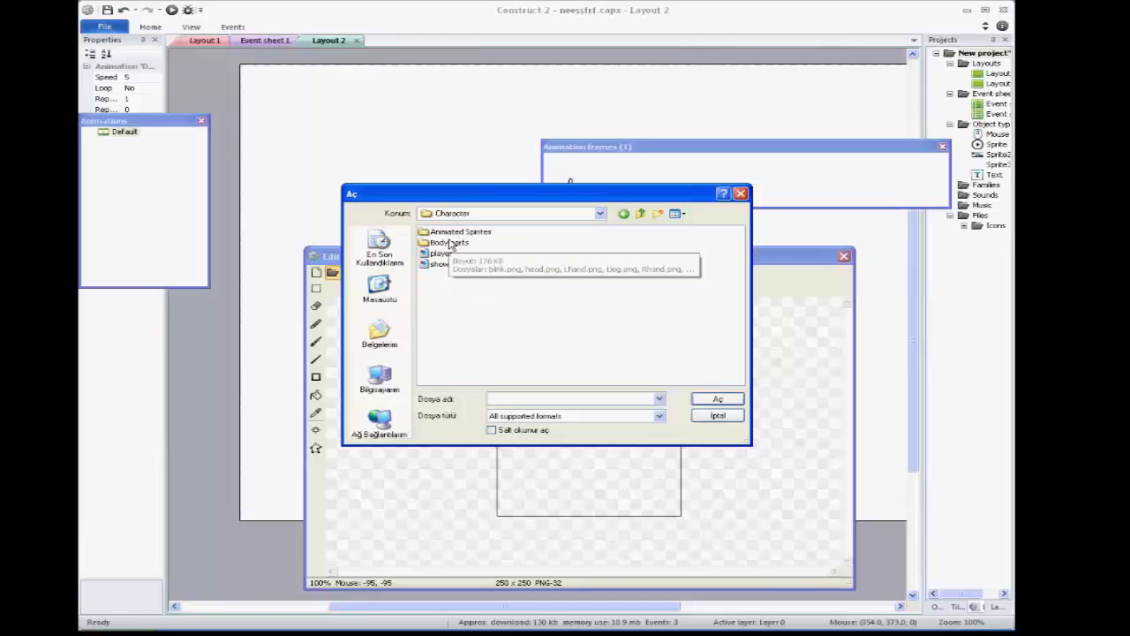
double_click(442, 254)
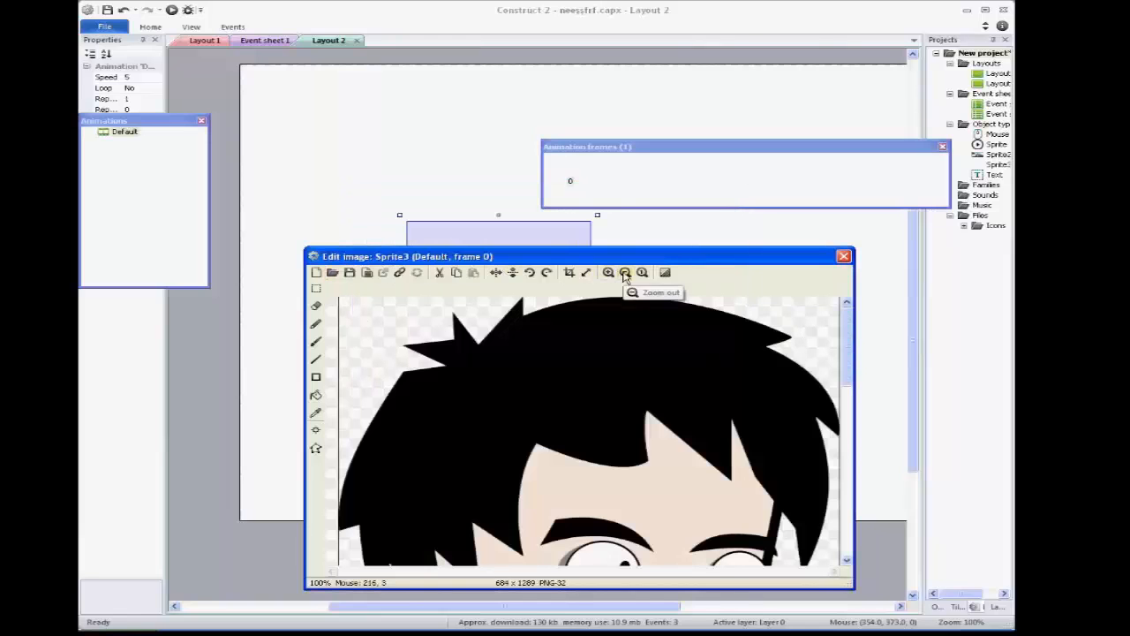
left_click(625, 272)
left_click(624, 272)
left_click(843, 257)
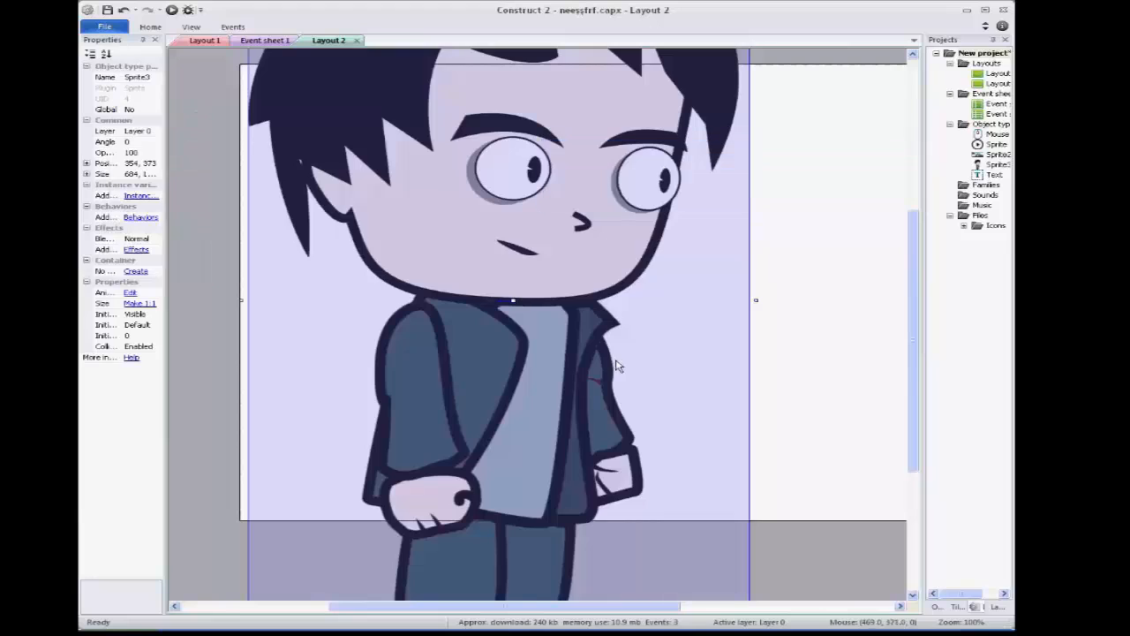
Shrink the character sprite proportionally to about 100 px wide and place it near the layout's lower left at about 110, 524
left_click(202, 27)
left_click(348, 56)
left_click_drag(352, 535, 570, 270, "shift")
left_click_drag(590, 172, 400, 378)
left_click_drag(429, 418, 399, 390, "shift")
Insert another sprite in Layout 2 and draw a filled blue rectangle (RGB 78, 108, 176) over most of its image
left_click(196, 29)
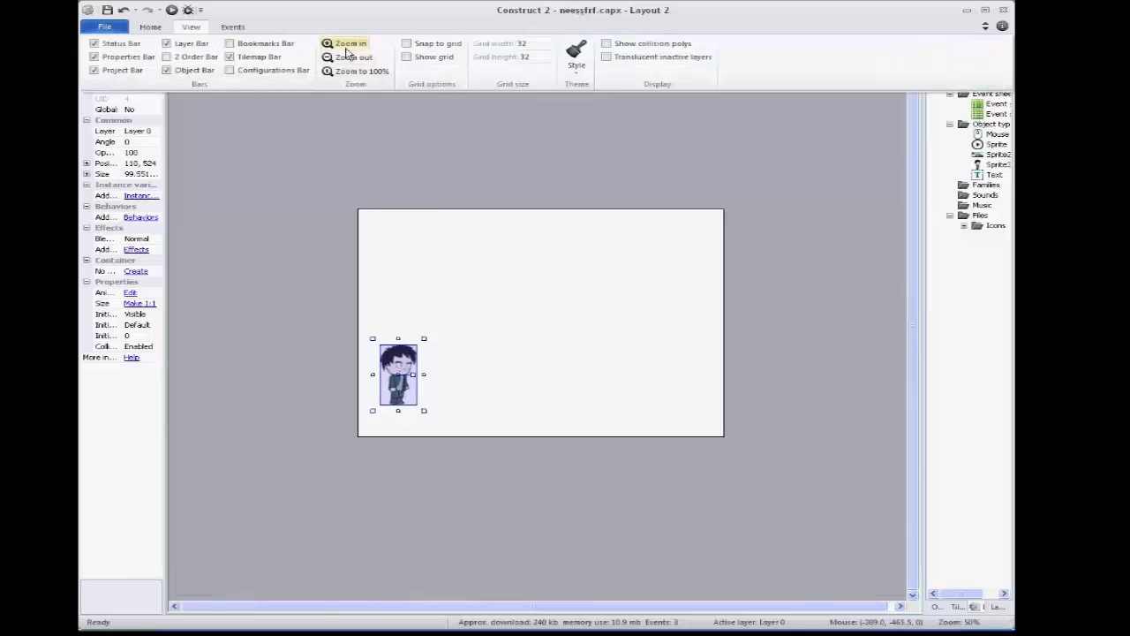
left_click(348, 46)
right_click(466, 381)
left_click(501, 391)
double_click(658, 444)
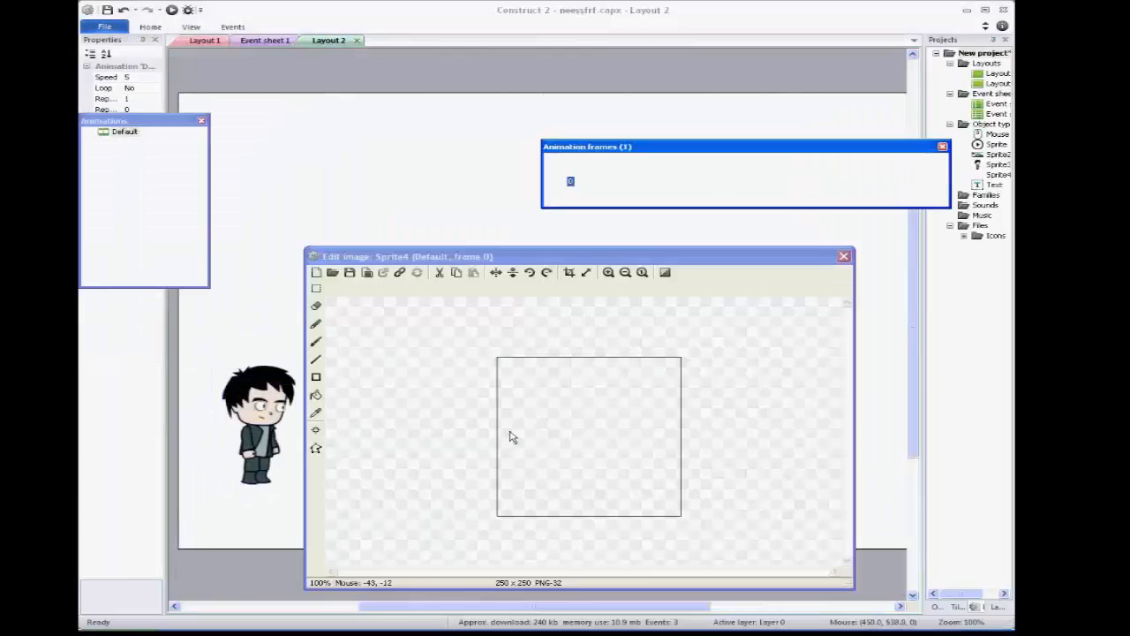
left_click_drag(497, 386, 706, 530)
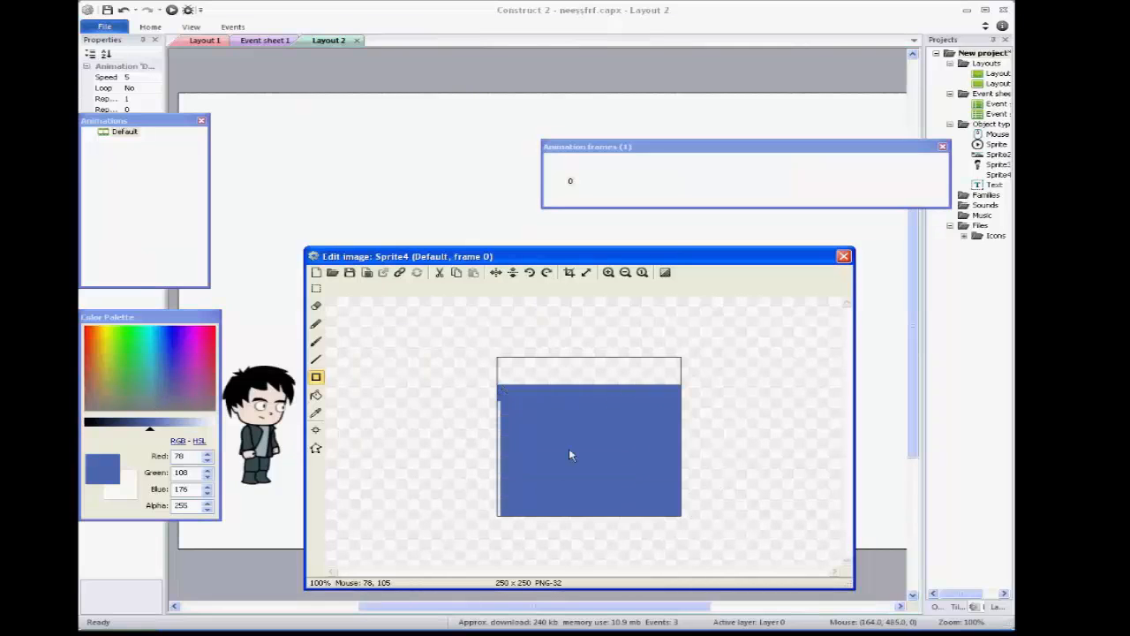
left_click(843, 256)
Stretch the blue sprite to about 1011 px wide as ground along the layout's lower edge, at about 496, 668
left_click_drag(545, 459, 441, 497)
left_click_drag(491, 542, 868, 480)
left_click_drag(725, 430, 578, 528)
left_click(461, 477)
left_click(451, 502)
left_click_drag(459, 474, 462, 462)
mouse_move(495, 515)
left_mouse_down()
mouse_move(512, 515)
mouse_move(490, 508)
left_mouse_up()
left_click_drag(535, 606, 590, 606)
left_click_drag(645, 515, 799, 516)
left_click_drag(642, 606, 524, 606)
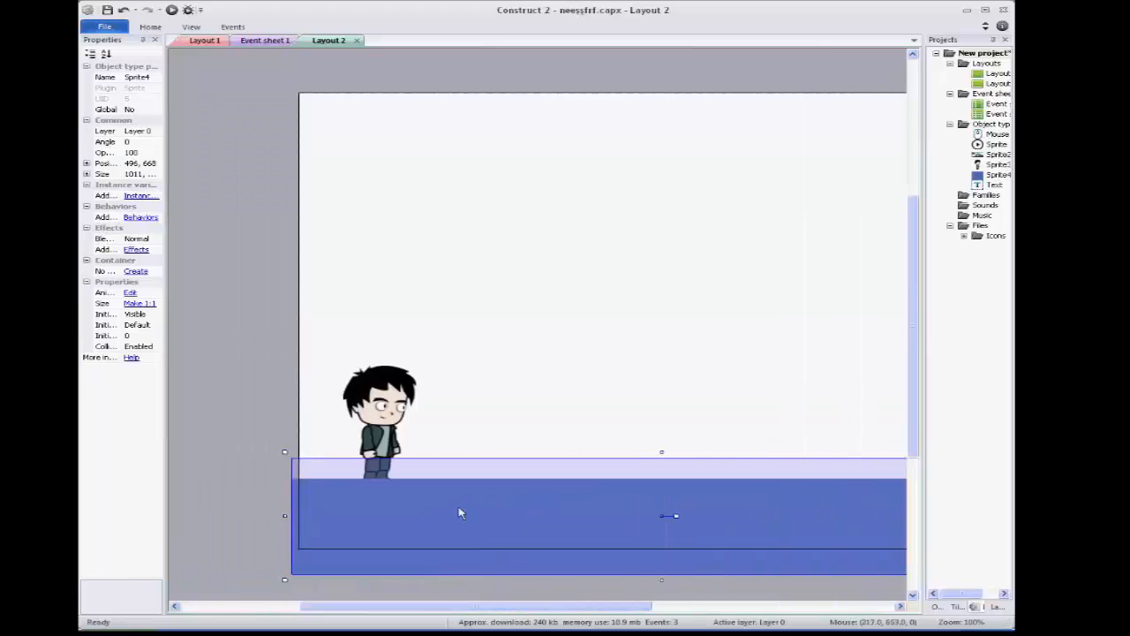
Fill the blank strip of the ground image with blue and move the ground under the character's feet, to about 496, 709
double_click(523, 475)
left_click_drag(498, 358, 757, 422)
left_click(845, 256)
left_click_drag(535, 495, 536, 526)
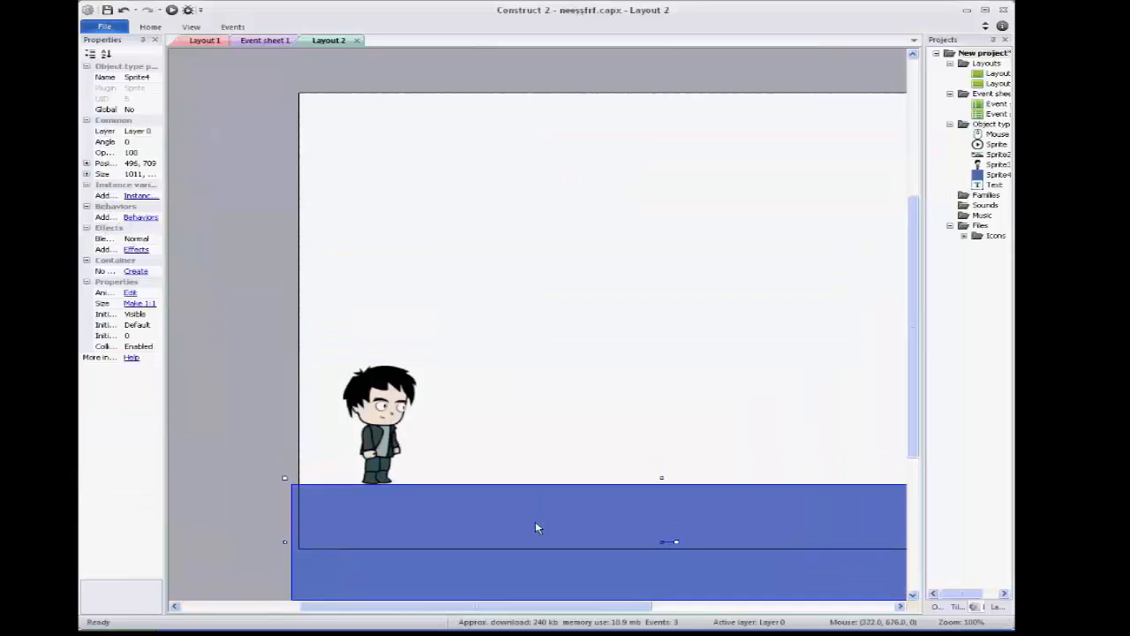
Add the Solid behavior to the blue ground sprite
left_click(140, 217)
left_click(439, 253)
double_click(645, 258)
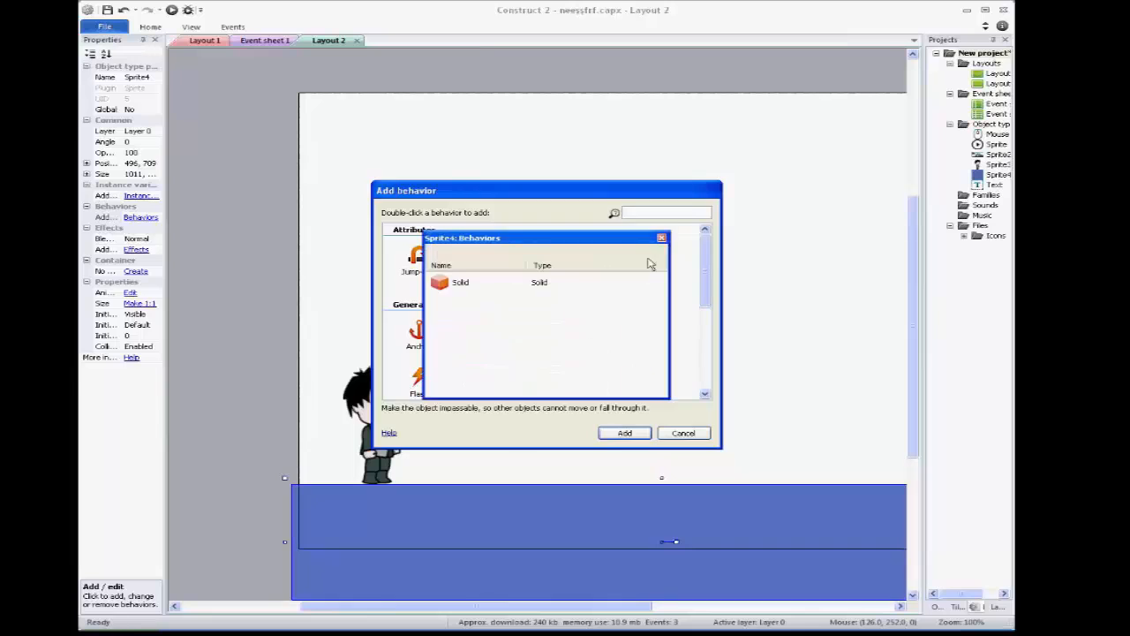
left_click(662, 238)
Add the Platform behavior to the character sprite
left_click(397, 413)
left_click(155, 219)
left_click(437, 255)
scroll(692, 285, "down", 1)
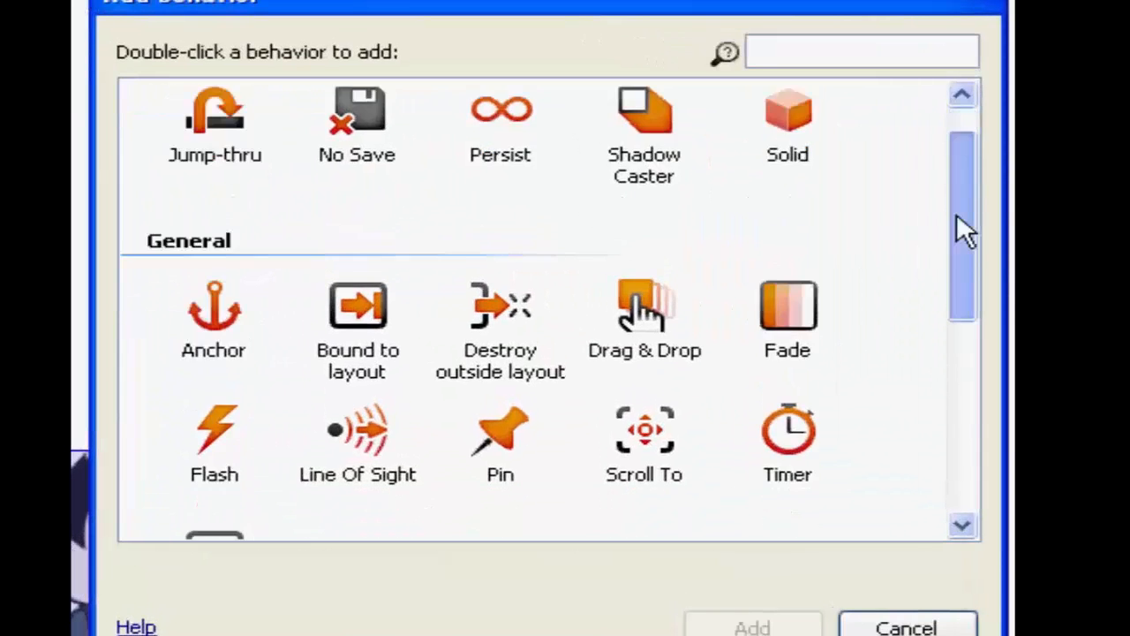
left_click_drag(957, 215, 951, 436)
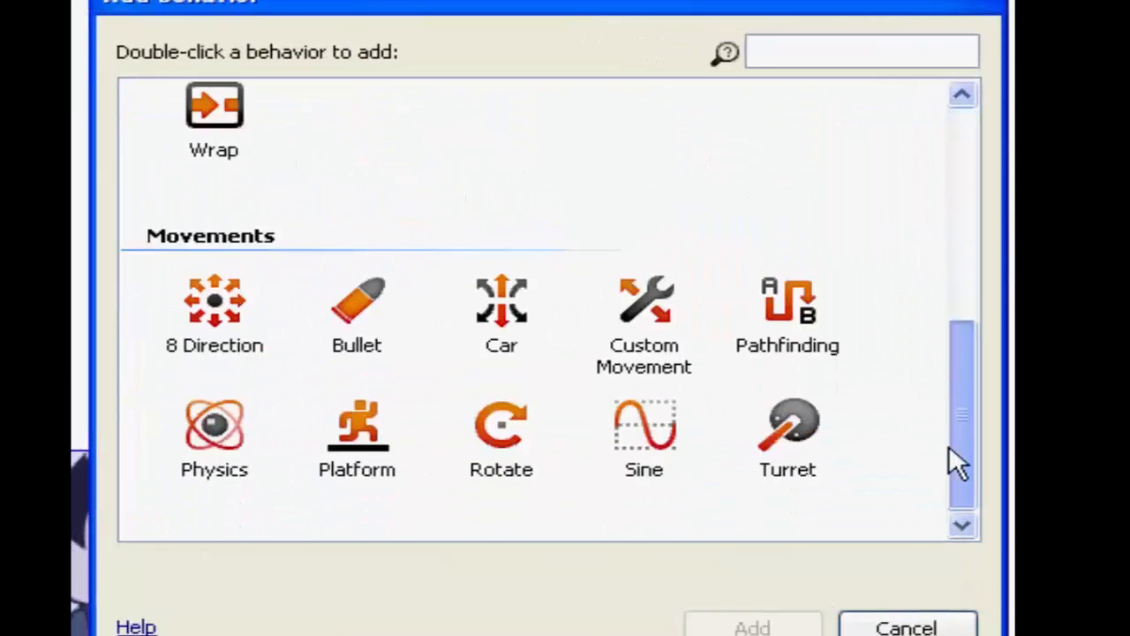
double_click(396, 442)
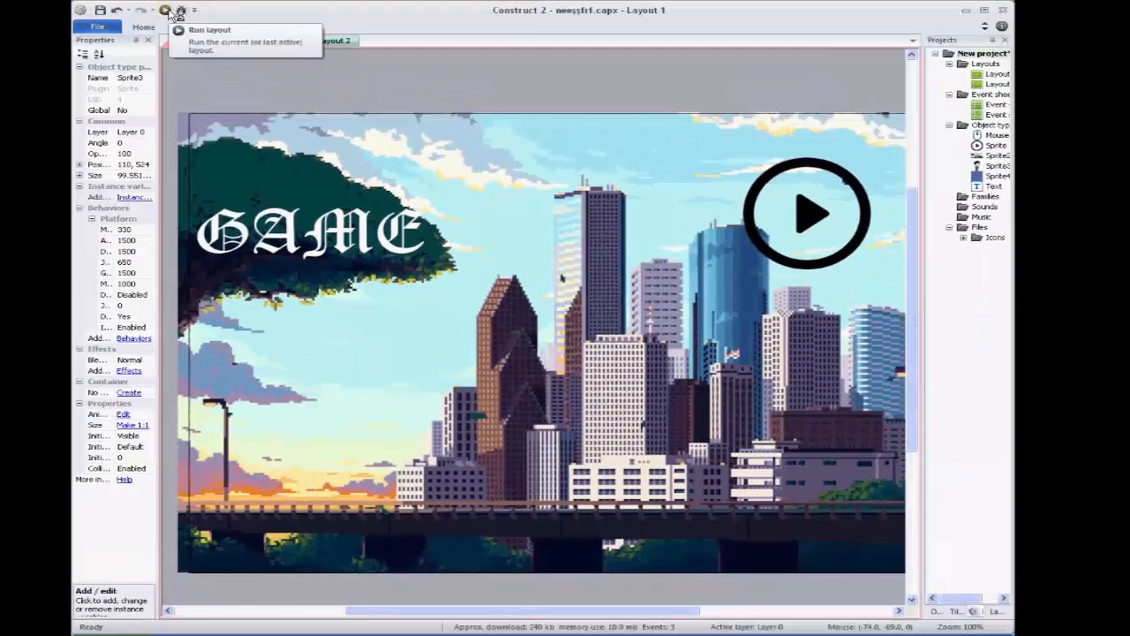
Run Layout 1, start the game with the play button, and test the character's rightward movement and jumping
left_click(168, 12)
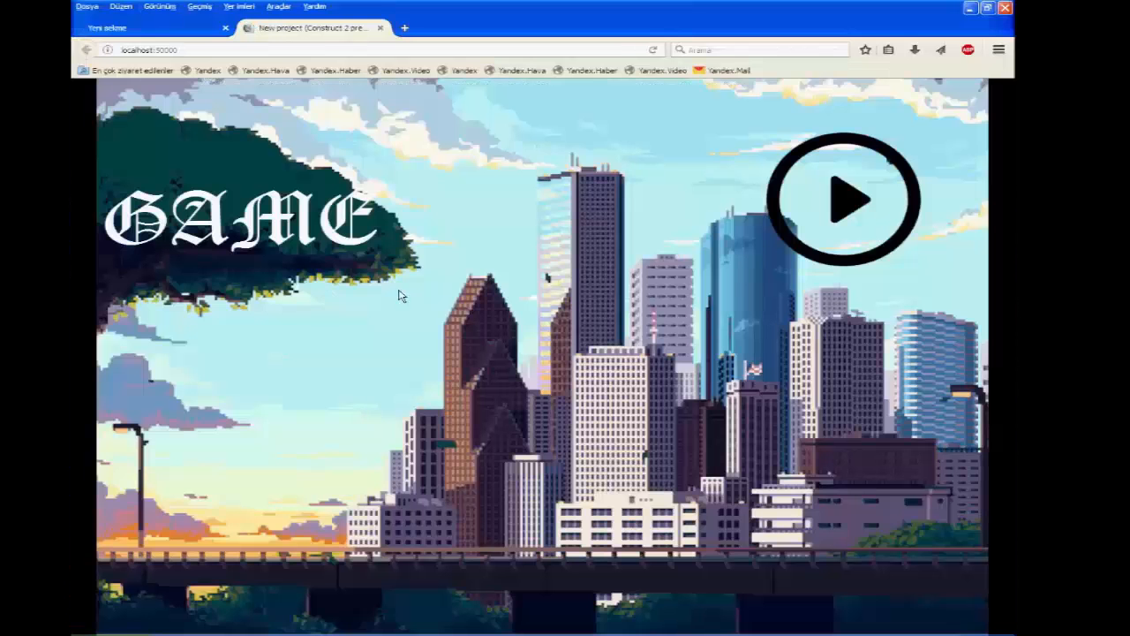
left_click(836, 214)
key("Right")
key("Up")
key("Right")
key("Up")
right_click(618, 535)
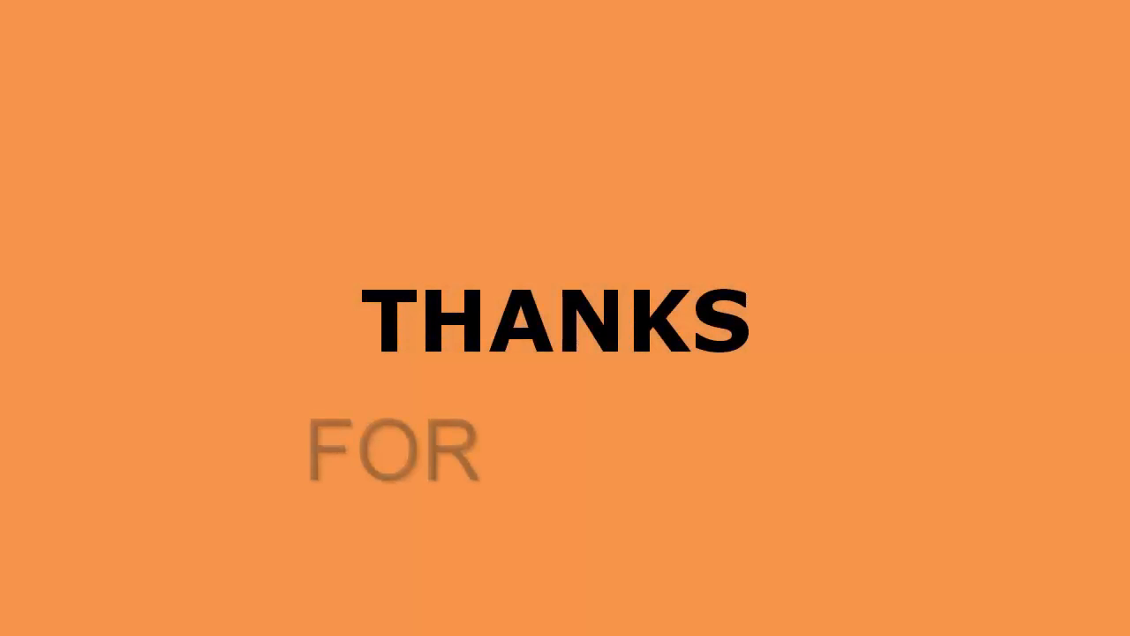